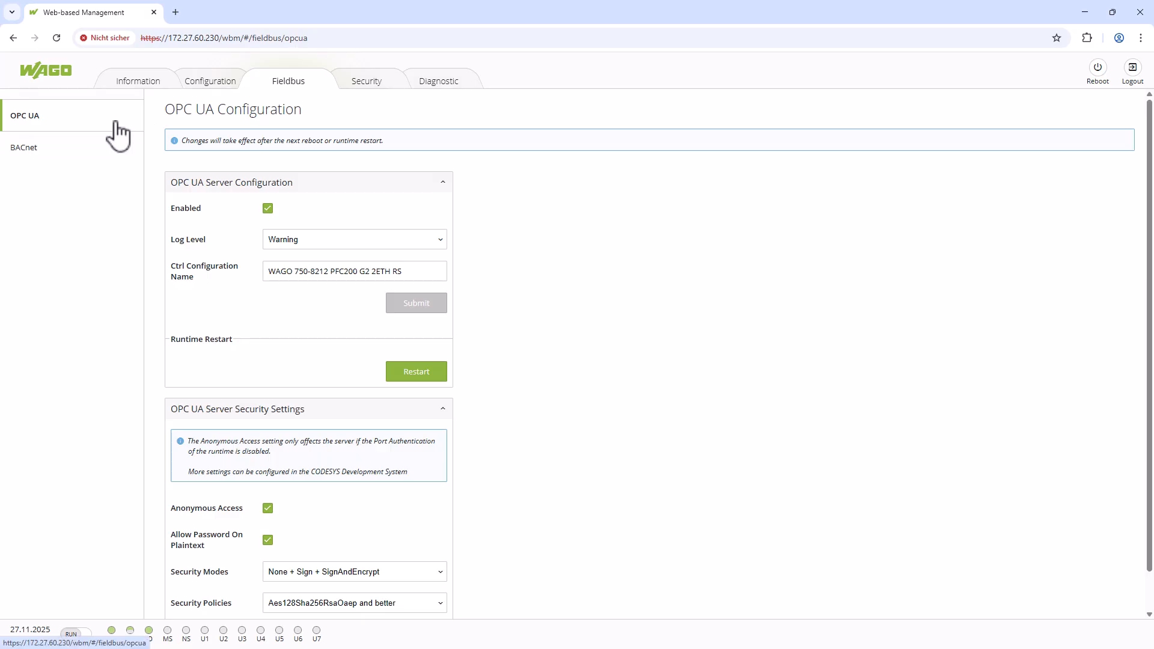
- Disable Port Authentication for CODESYS V3 in the controller's PLC Runtime Services and submit the change
{"action": "scroll", "coordinate": [309, 419], "scroll_direction": "down", "scroll_amount": 1}
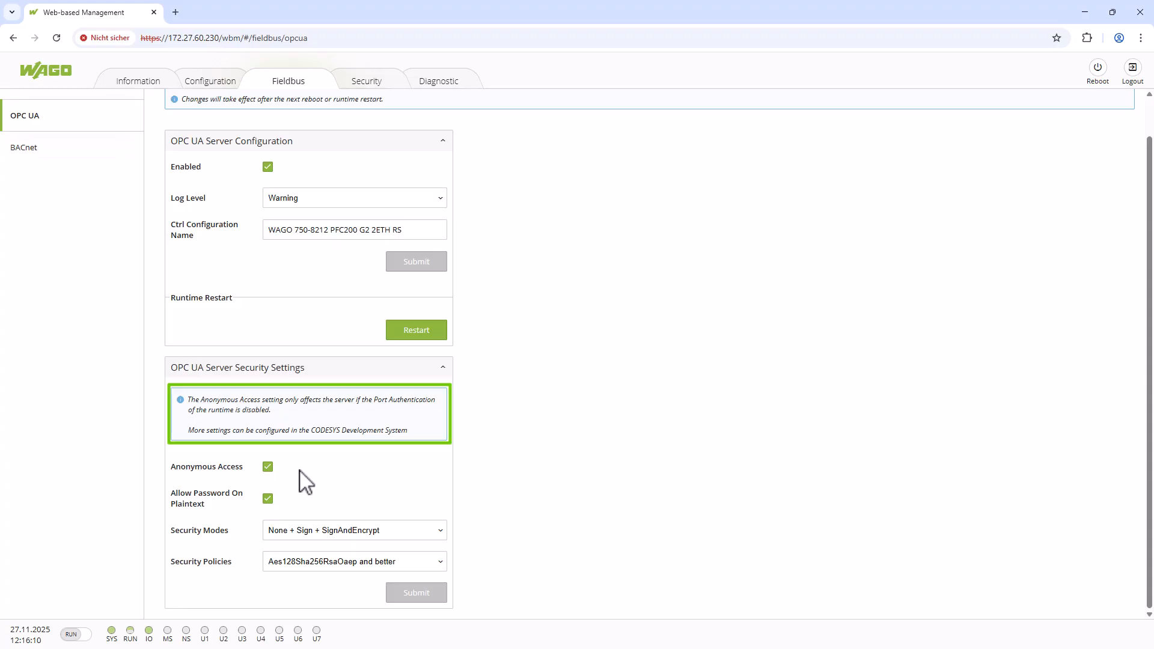
{"action": "left_click", "coordinate": [215, 88]}
{"action": "left_click", "coordinate": [63, 340]}
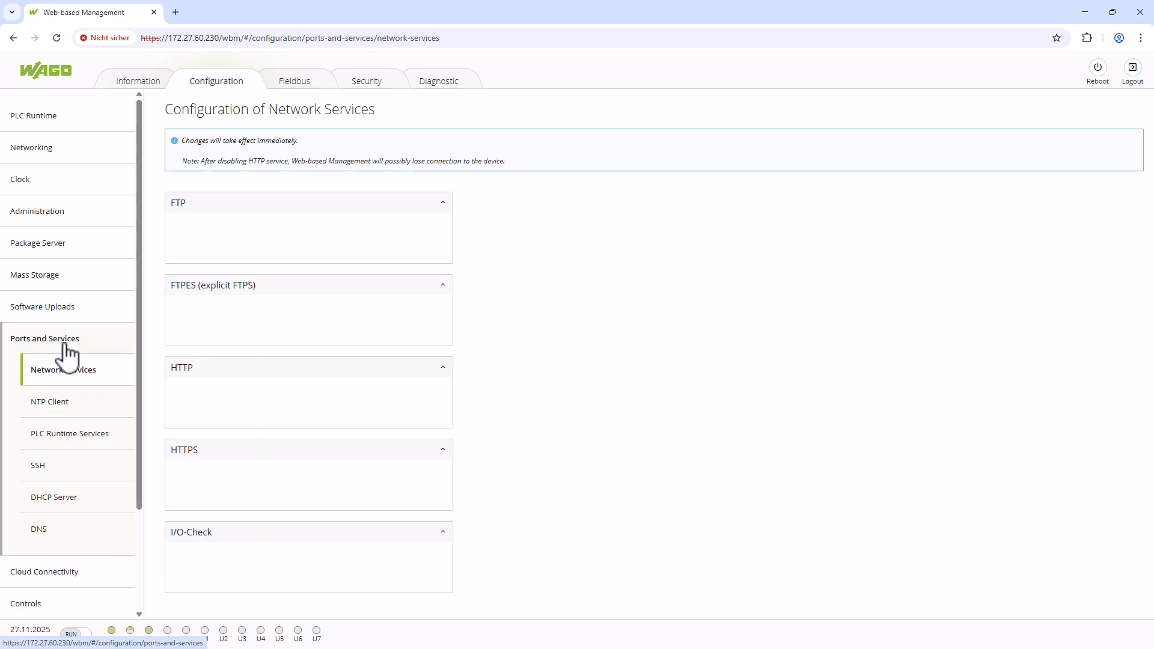
{"action": "left_click", "coordinate": [68, 444]}
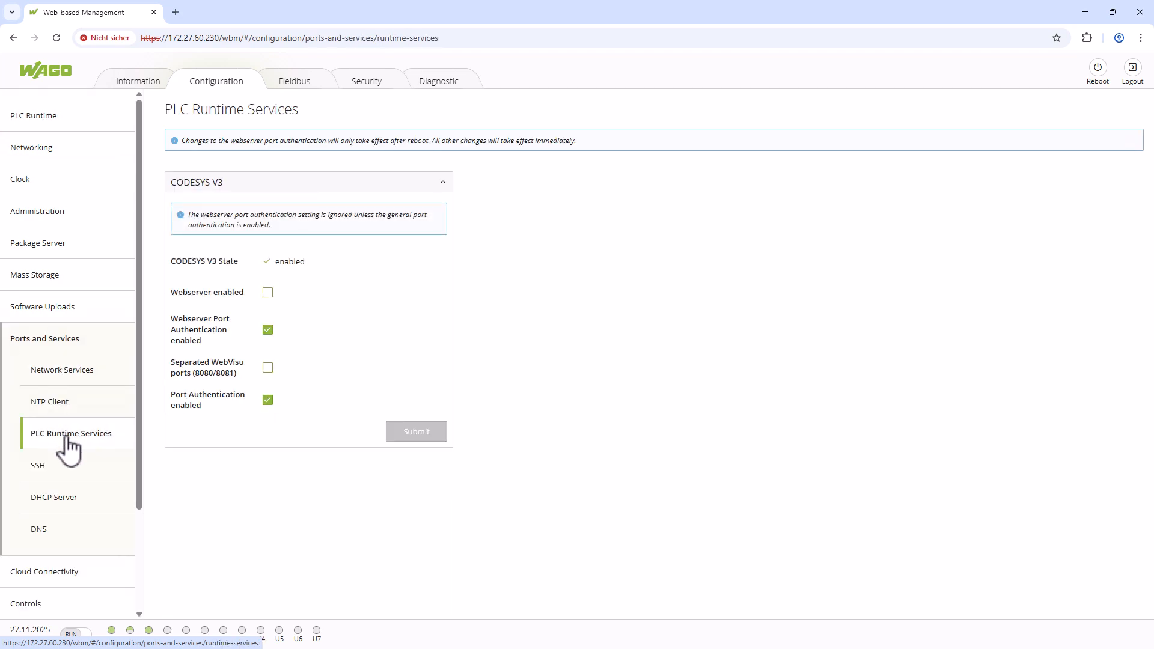
{"action": "left_click", "coordinate": [269, 401]}
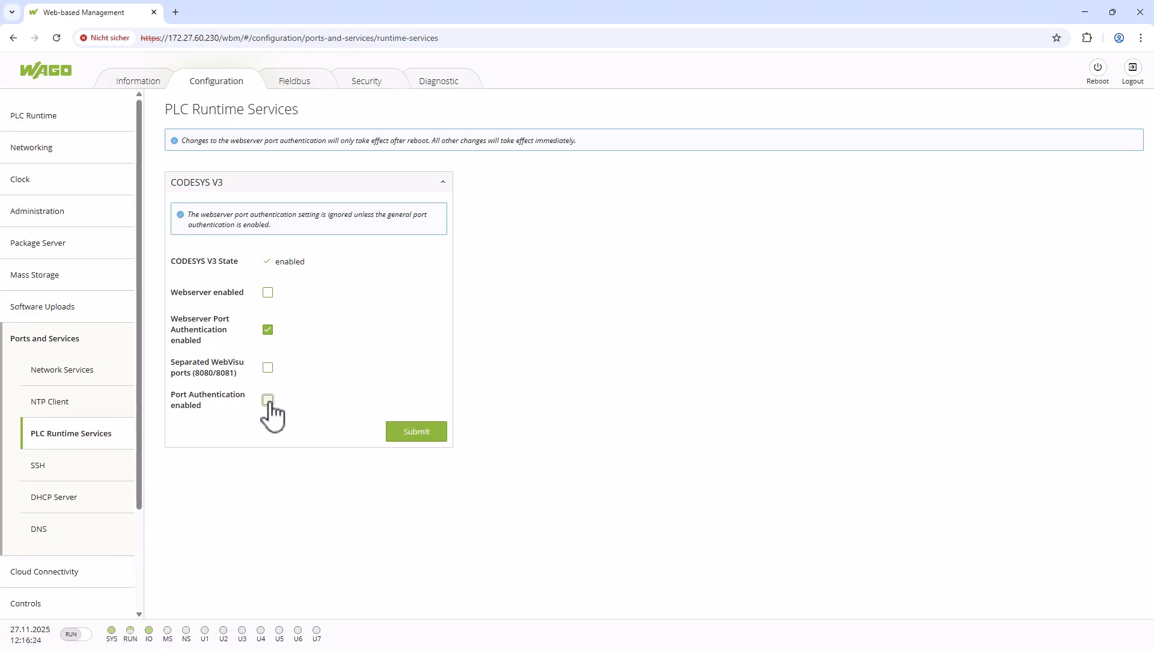
{"action": "left_click", "coordinate": [415, 438]}
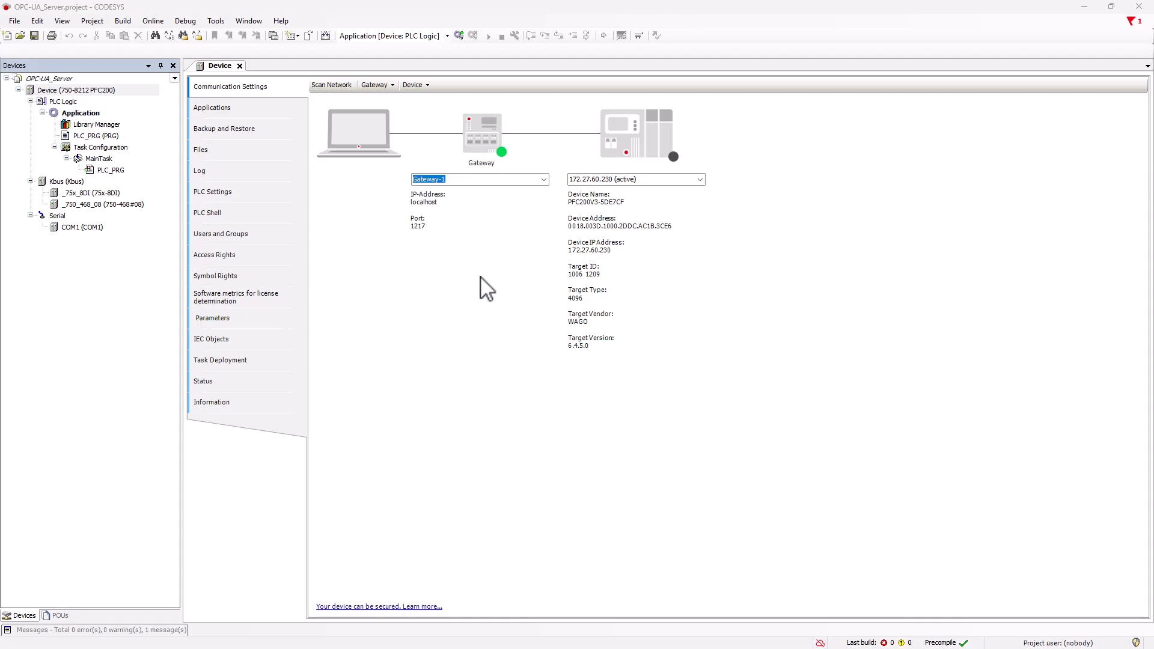
- Switch to CODESYS and add a Communication Manager object with its default name to the Application
{"action": "right_click", "coordinate": [85, 114]}
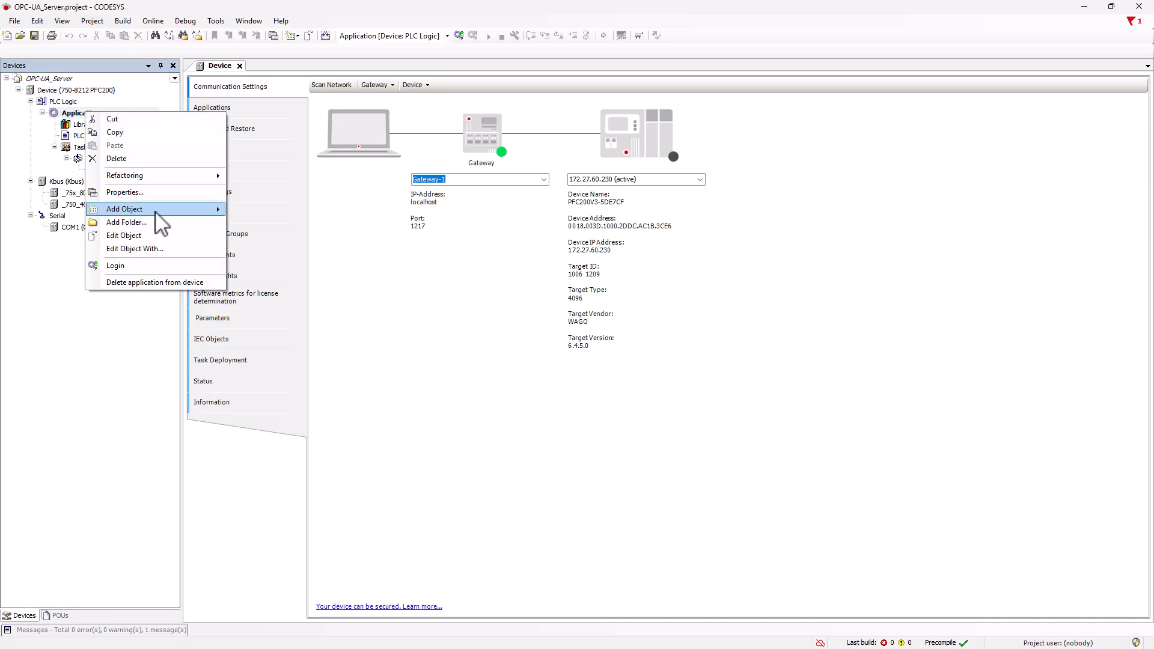
{"action": "mouse_move", "coordinate": [160, 210]}
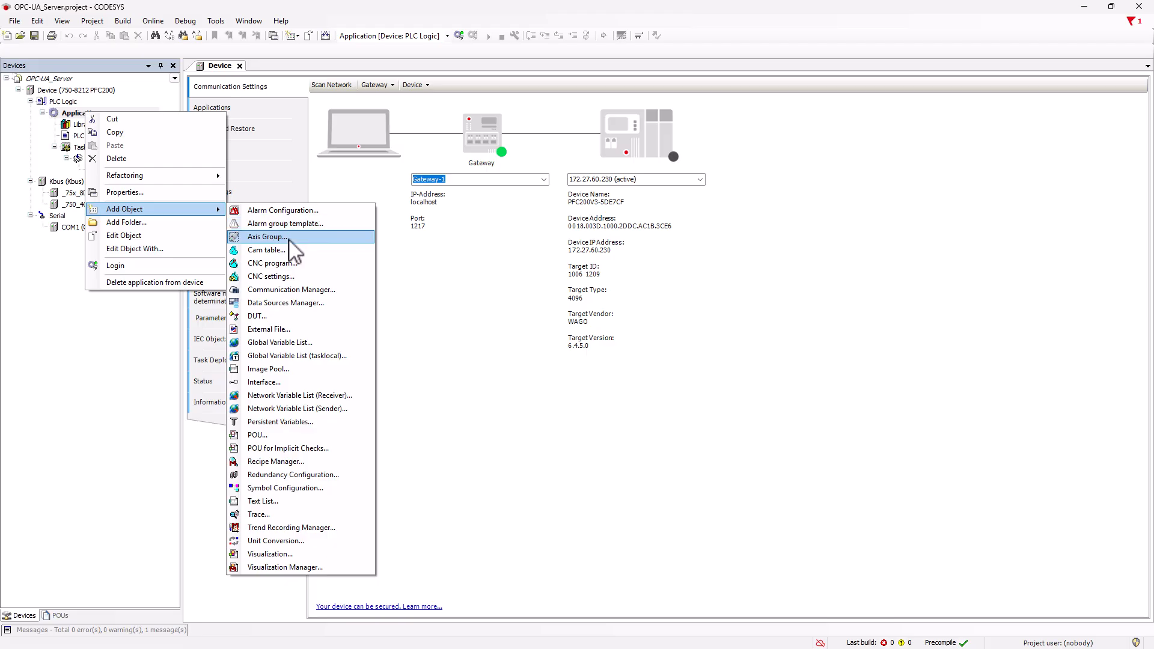
{"action": "left_click", "coordinate": [308, 290]}
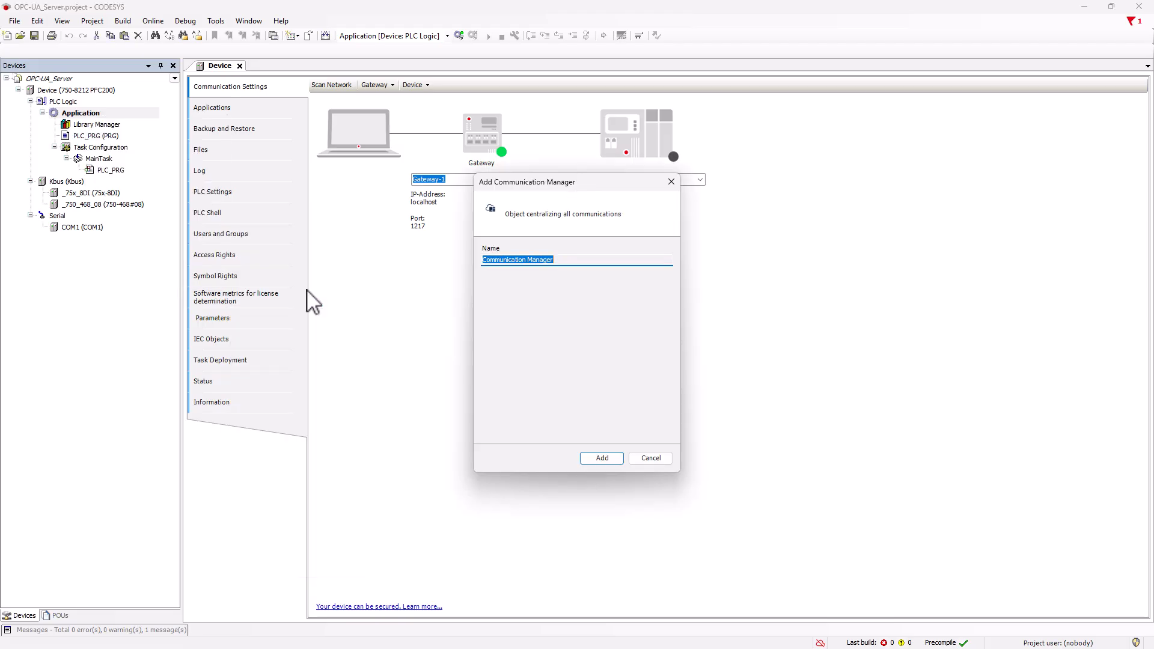
{"action": "left_click", "coordinate": [601, 458]}
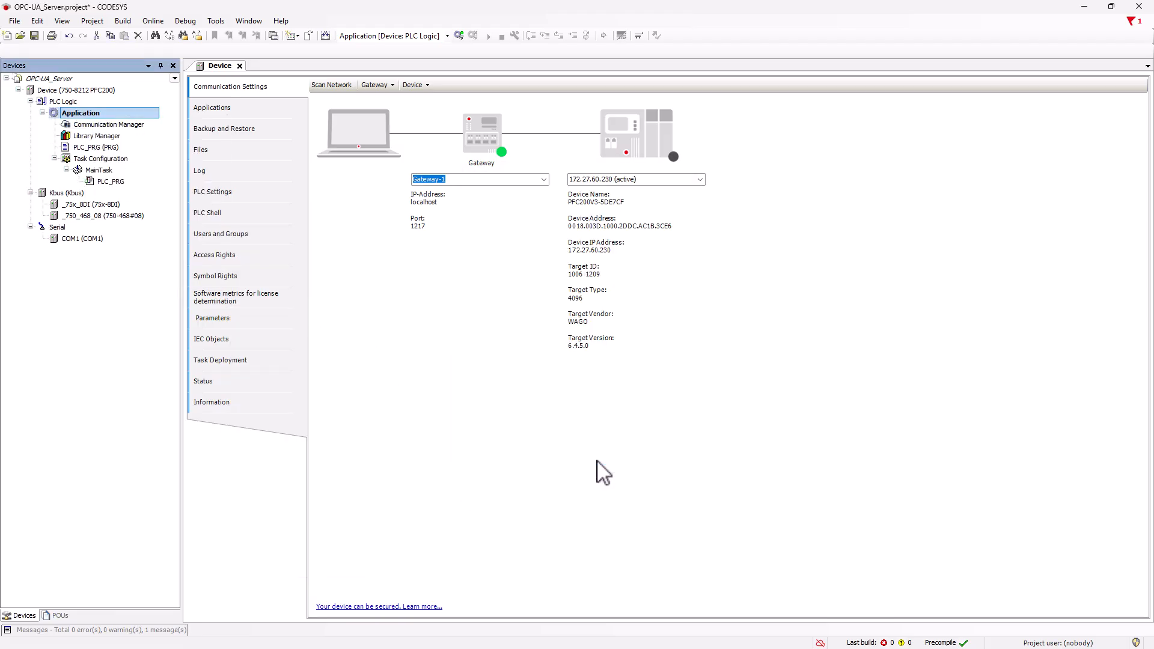
- Add an OPC UA Server object under the Communication Manager and open its Symbol Set
{"action": "right_click", "coordinate": [122, 125]}
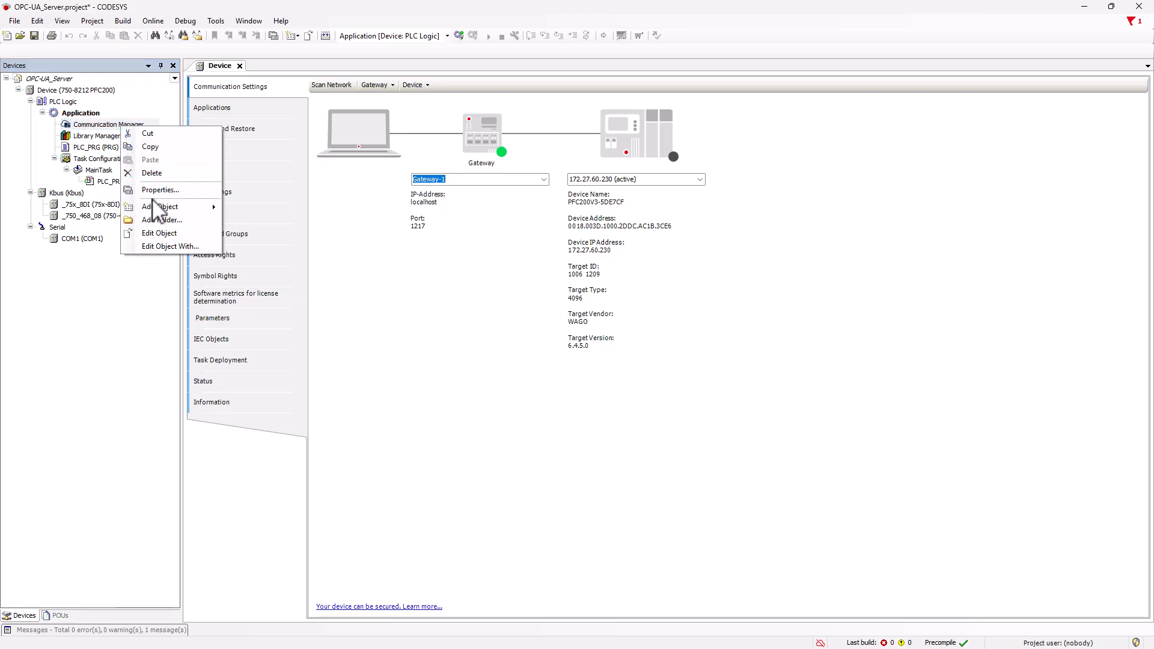
{"action": "mouse_move", "coordinate": [191, 208]}
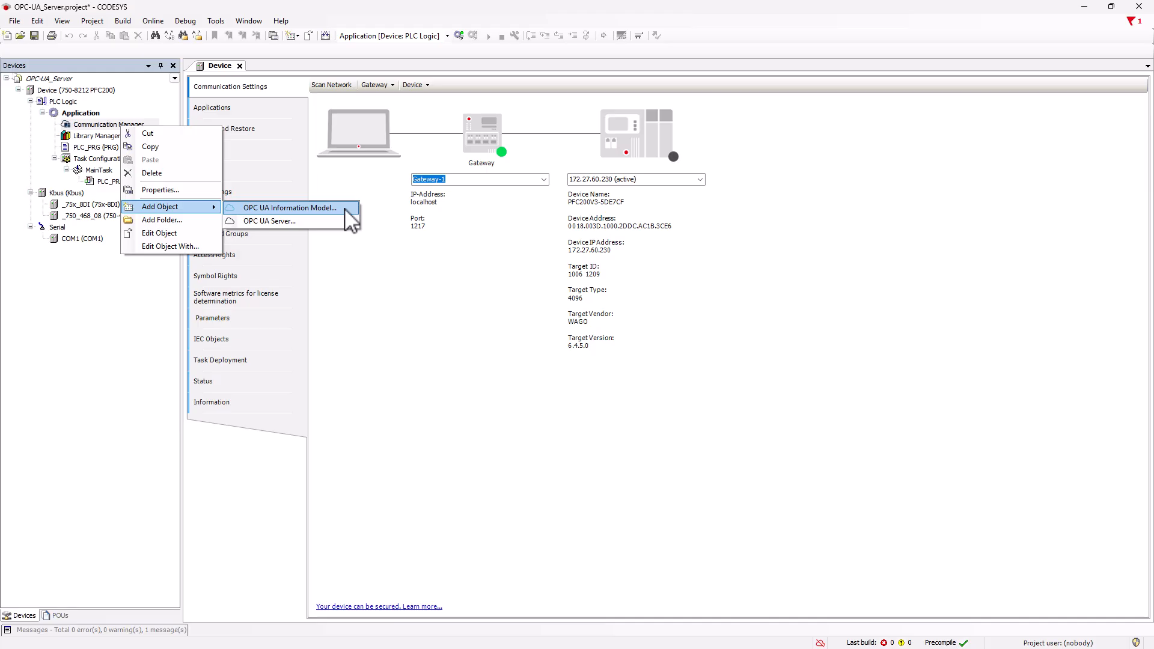
{"action": "left_click", "coordinate": [323, 222]}
{"action": "left_click", "coordinate": [608, 459]}
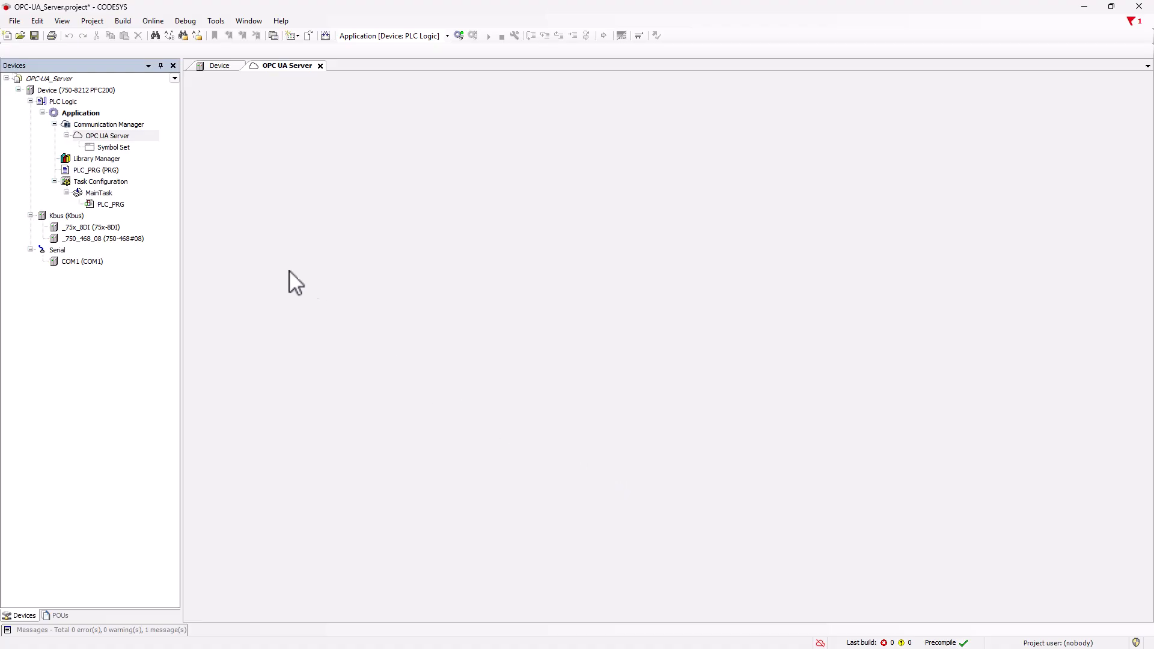
{"action": "left_click", "coordinate": [114, 150]}
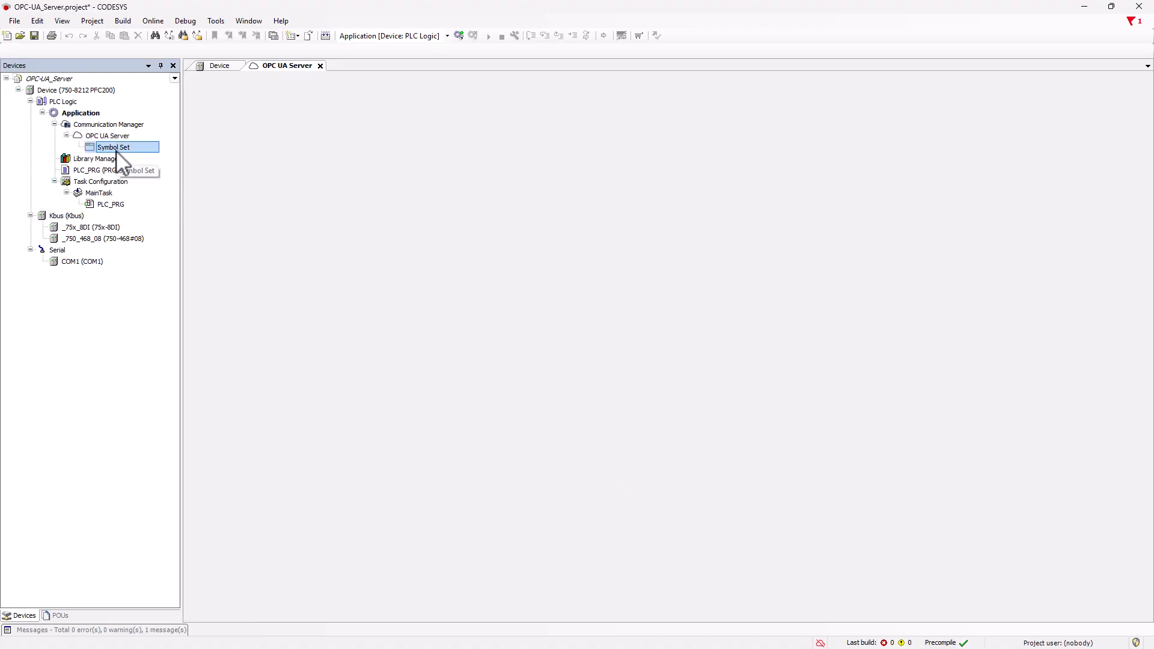
{"action": "double_click", "coordinate": [117, 150]}
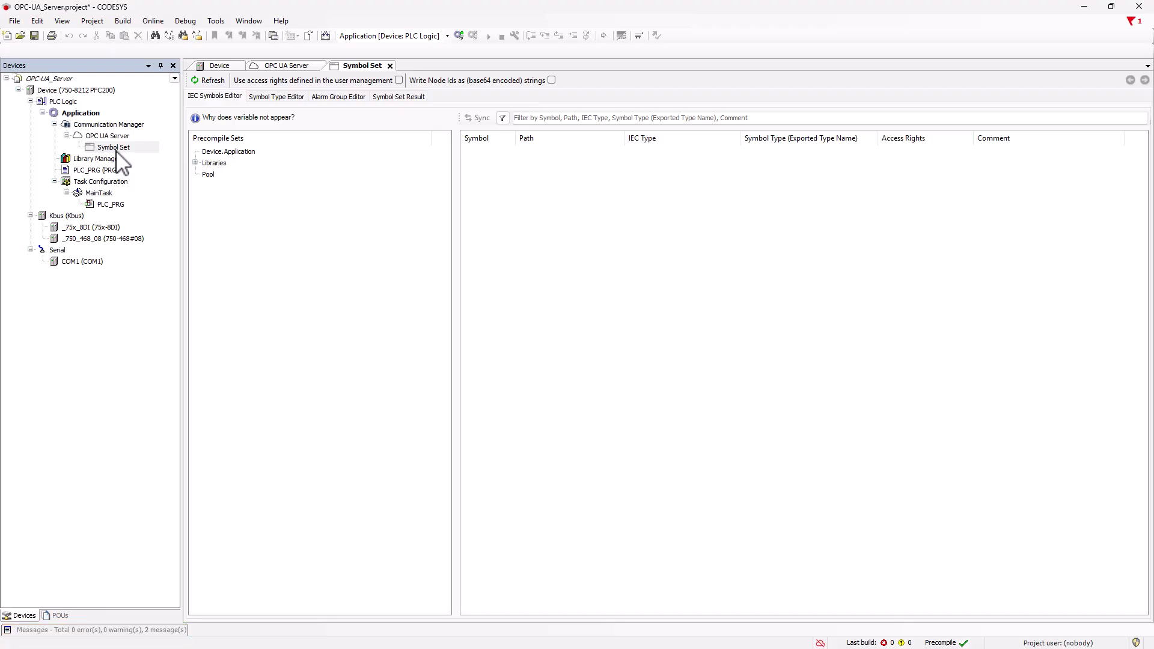
- Open the PLC_PRG program and declare the variable xDI1 as BOOL
{"action": "left_click", "coordinate": [120, 204]}
{"action": "double_click", "coordinate": [120, 204]}
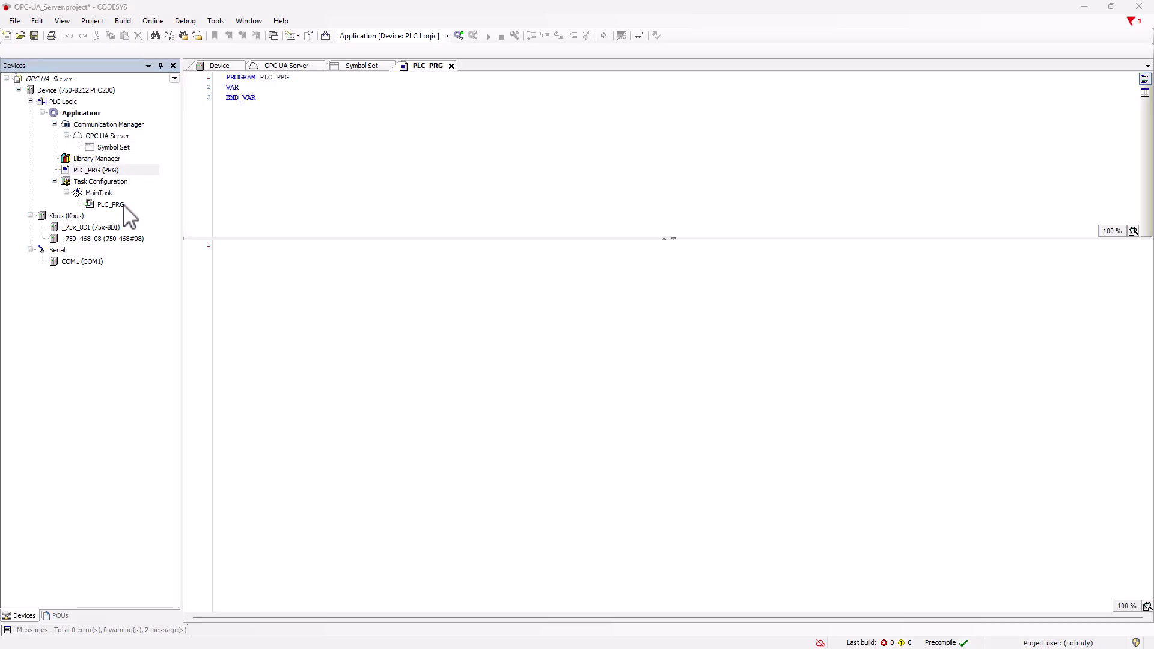
{"action": "type", "text": "x"}
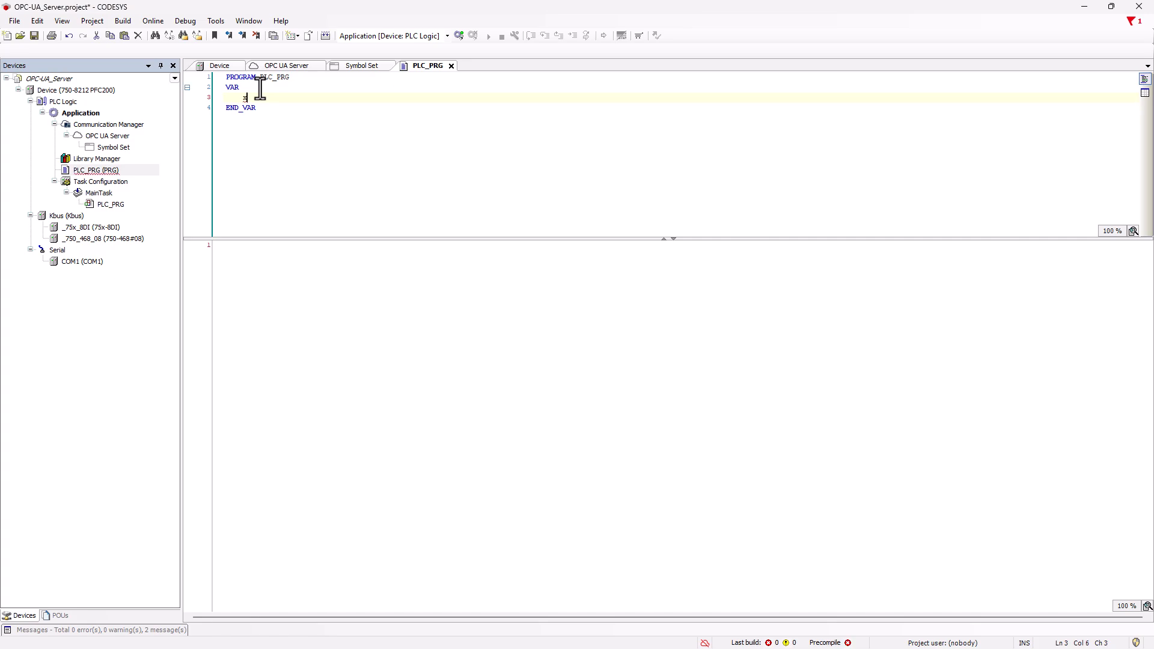
{"action": "type", "text": "DI1 : BOOL;"}
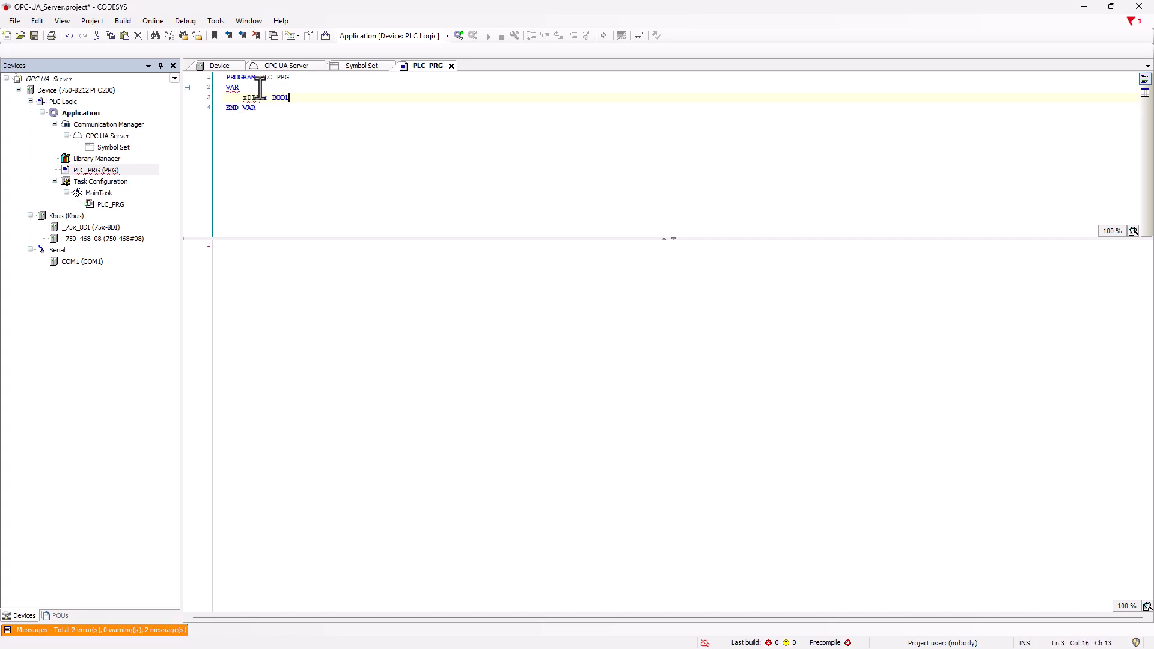
- Map the first digital input (%IX1.0) of the 75x-8DI module to the existing variable xDI1 in PLC_PRG
{"action": "double_click", "coordinate": [104, 228]}
{"action": "left_click", "coordinate": [317, 115]}
{"action": "left_click", "coordinate": [364, 128]}
{"action": "left_click", "coordinate": [407, 128]}
{"action": "left_click", "coordinate": [473, 175]}
{"action": "left_click", "coordinate": [504, 191]}
{"action": "left_click", "coordinate": [519, 201]}
{"action": "left_click", "coordinate": [733, 514]}
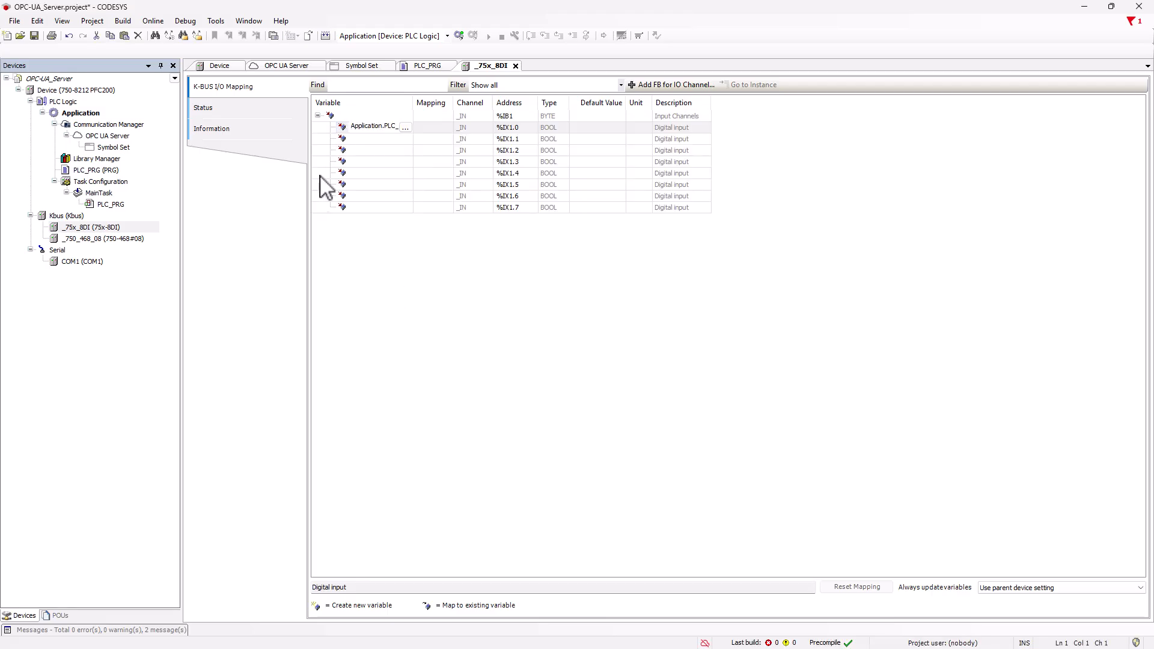
- Add the statement "xDI1;" to the implementation part of PLC_PRG
{"action": "left_click", "coordinate": [421, 66]}
{"action": "left_click", "coordinate": [247, 264]}
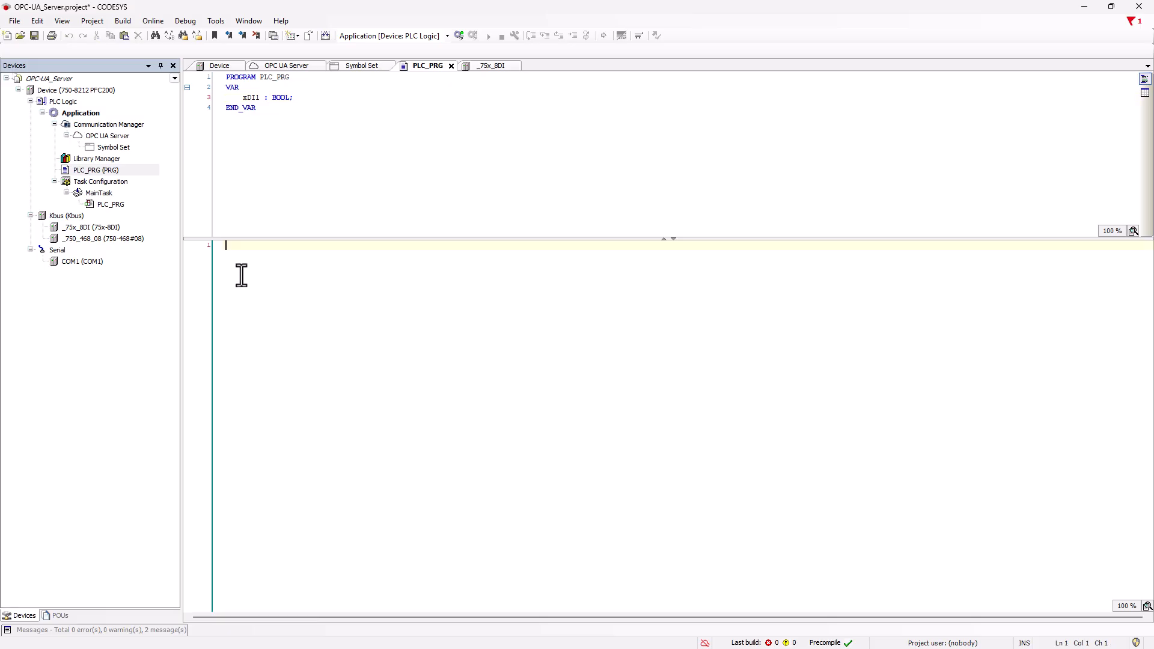
{"action": "type", "text": "xDI"}
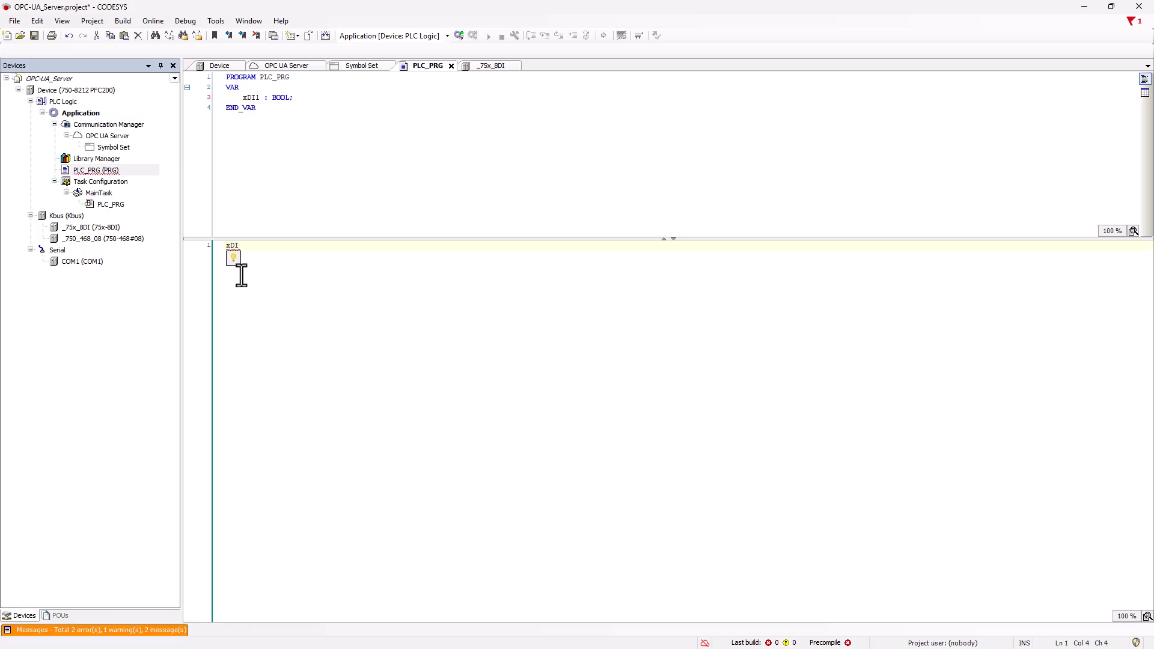
{"action": "type", "text": "1;"}
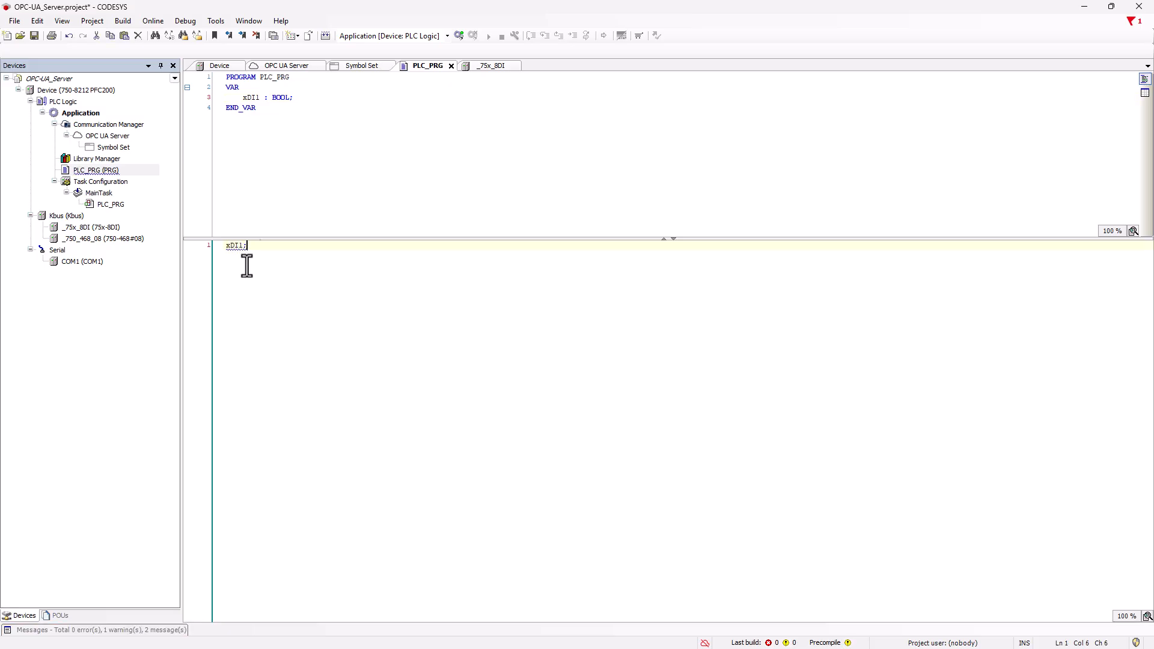
- Declare the variable i as INT in PLC_PRG and add the counter statement "i := i+1;" to the code
{"action": "left_click", "coordinate": [302, 98]}
{"action": "key", "text": "Return"}
{"action": "type", "text": "i"}
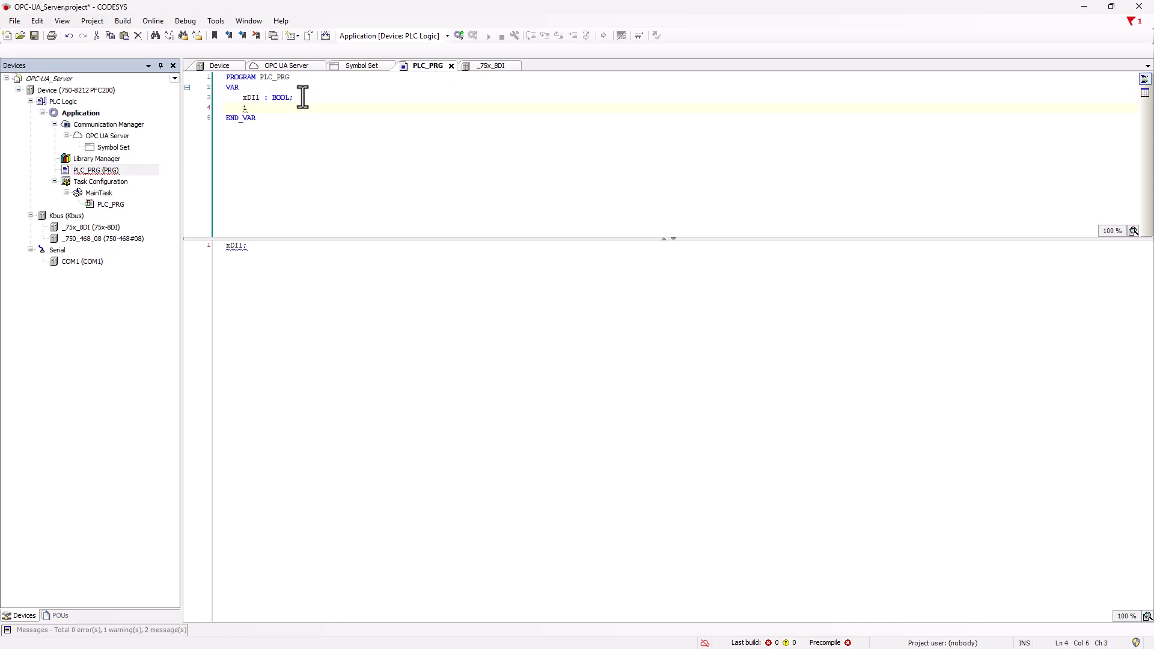
{"action": "type", "text": " : INT;"}
{"action": "left_click", "coordinate": [267, 251]}
{"action": "key", "text": "Return"}
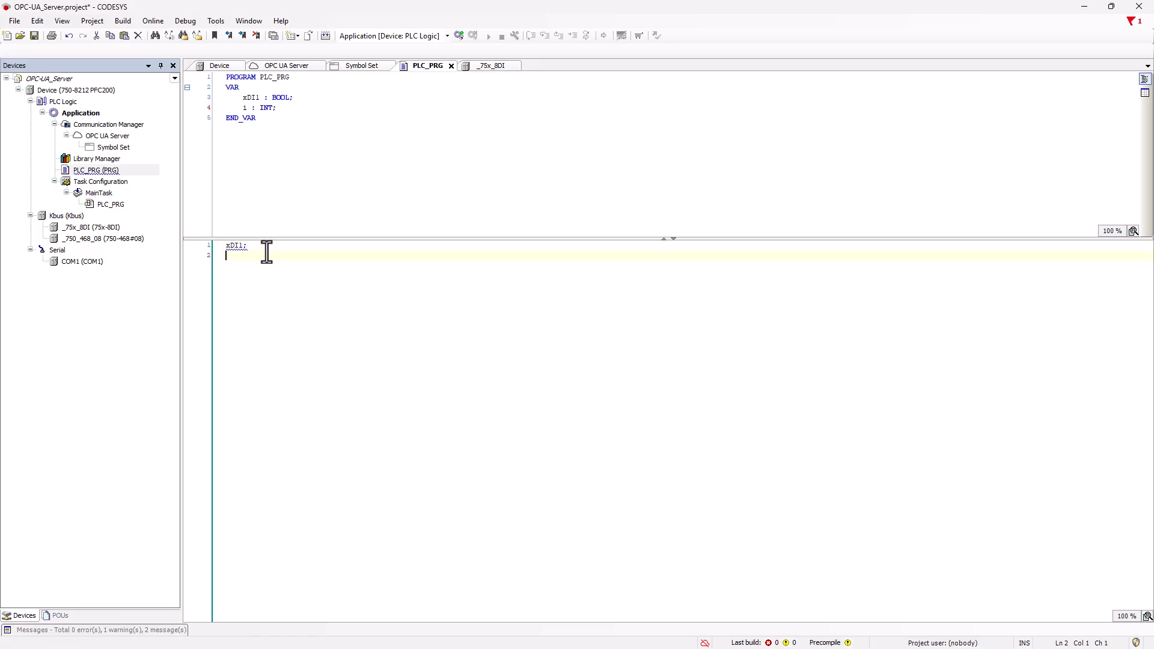
{"action": "type", "text": "i := i+1;"}
- Log in to the PLC for a test run of the application, ending with a stop and logout
{"action": "left_click", "coordinate": [460, 36]}
{"action": "left_click", "coordinate": [558, 359]}
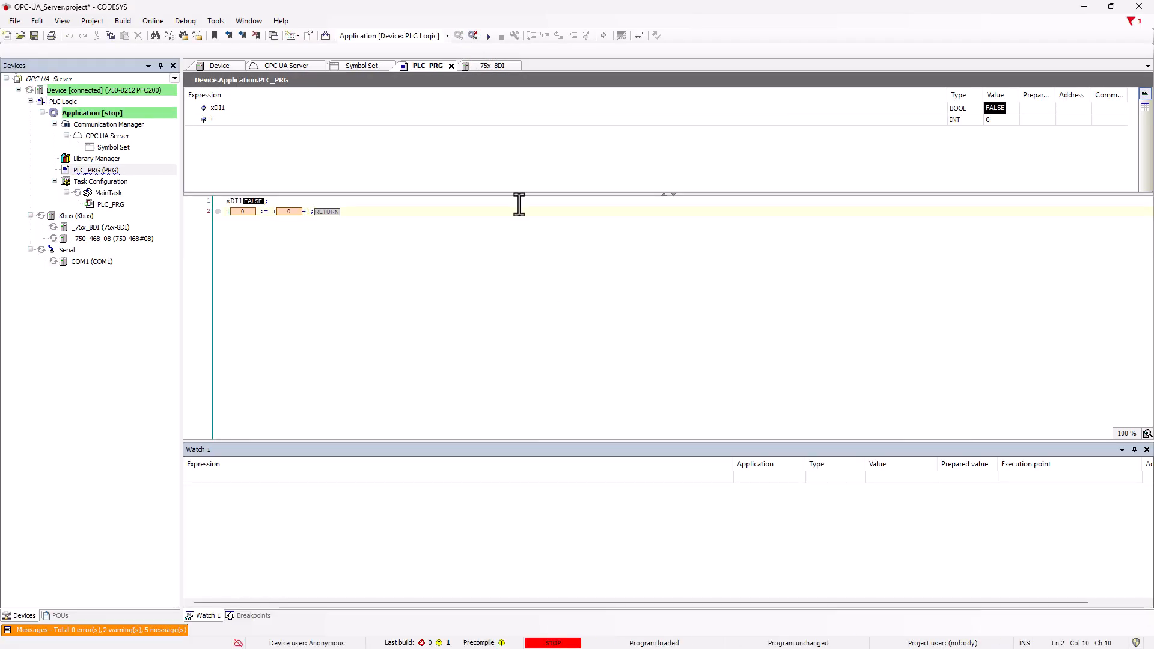
{"action": "left_click", "coordinate": [488, 36]}
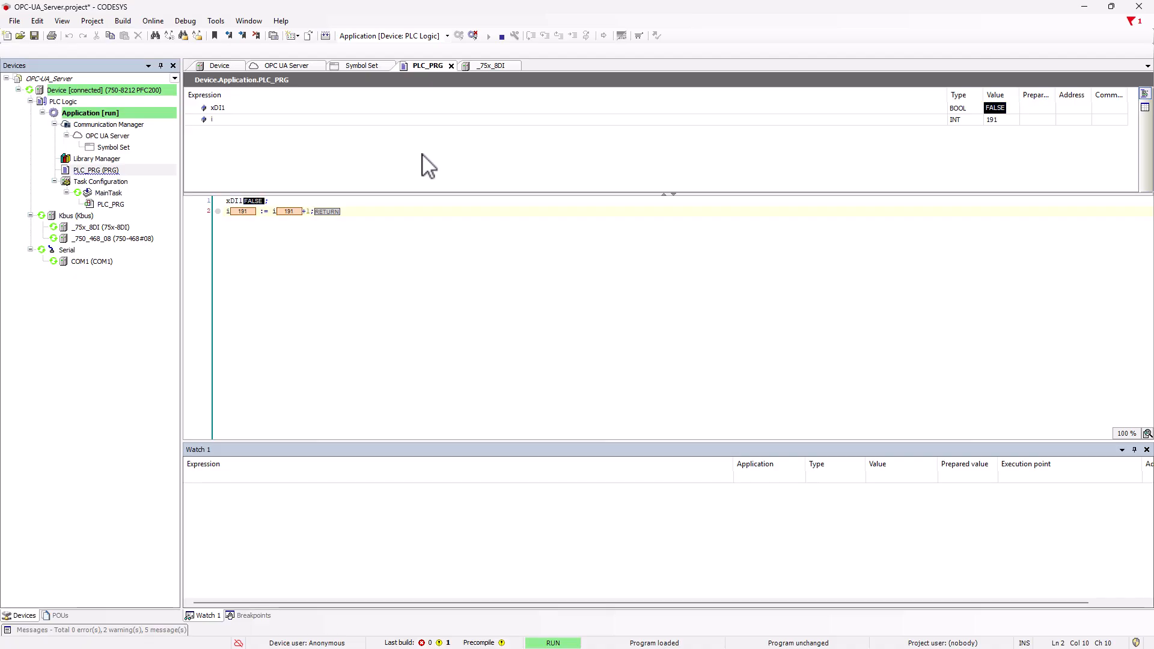
{"action": "left_click", "coordinate": [502, 37]}
{"action": "left_click", "coordinate": [474, 36]}
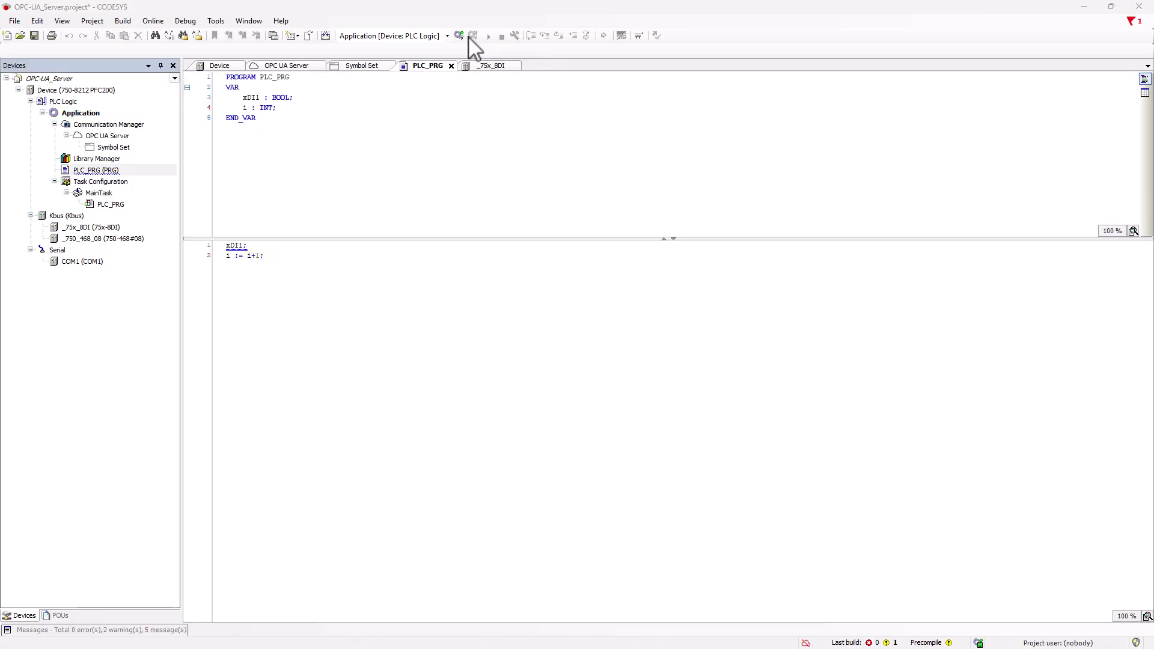
- Refresh the Symbol Set and add the PLC_PRG variables xDI1 and i to its symbols
{"action": "left_click", "coordinate": [377, 67]}
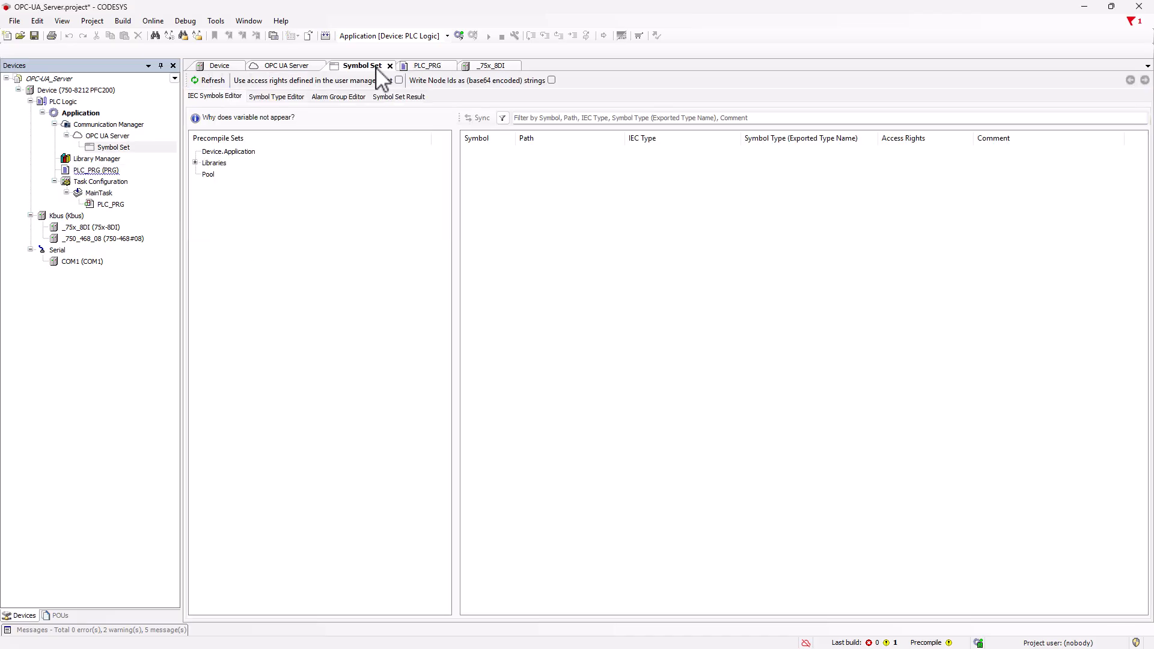
{"action": "left_click", "coordinate": [213, 81]}
{"action": "left_click", "coordinate": [195, 152]}
{"action": "left_click", "coordinate": [207, 163]}
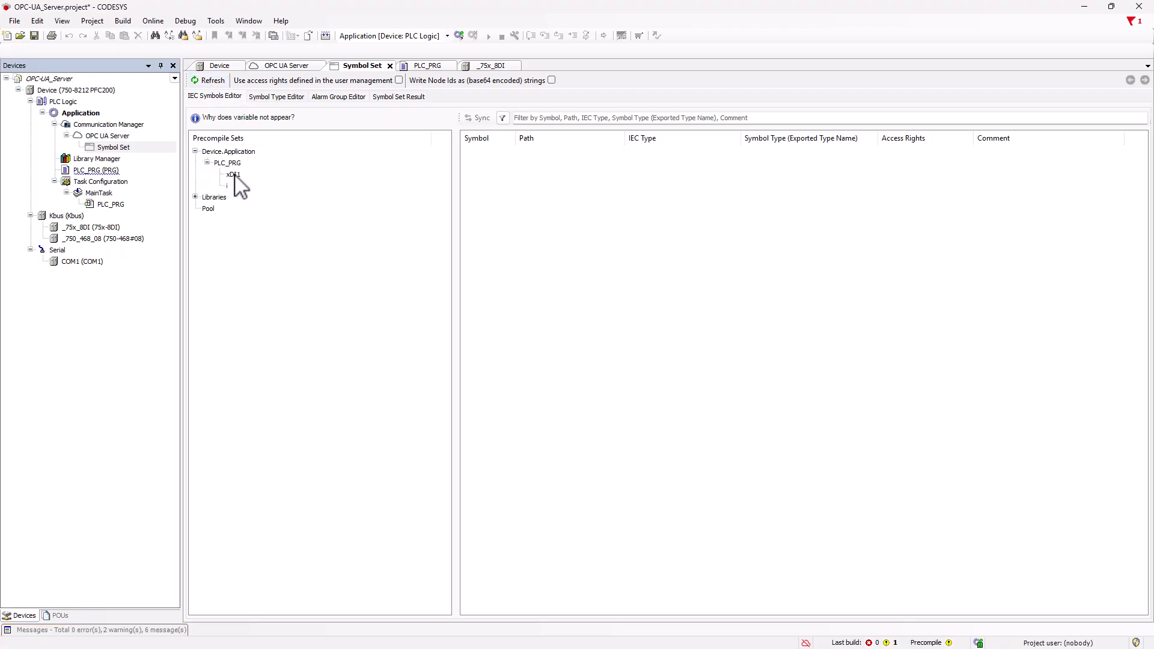
{"action": "left_click", "coordinate": [236, 175]}
{"action": "left_click_drag", "start_coordinate": [236, 176], "coordinate": [543, 190]}
{"action": "left_click_drag", "start_coordinate": [231, 186], "coordinate": [549, 215]}
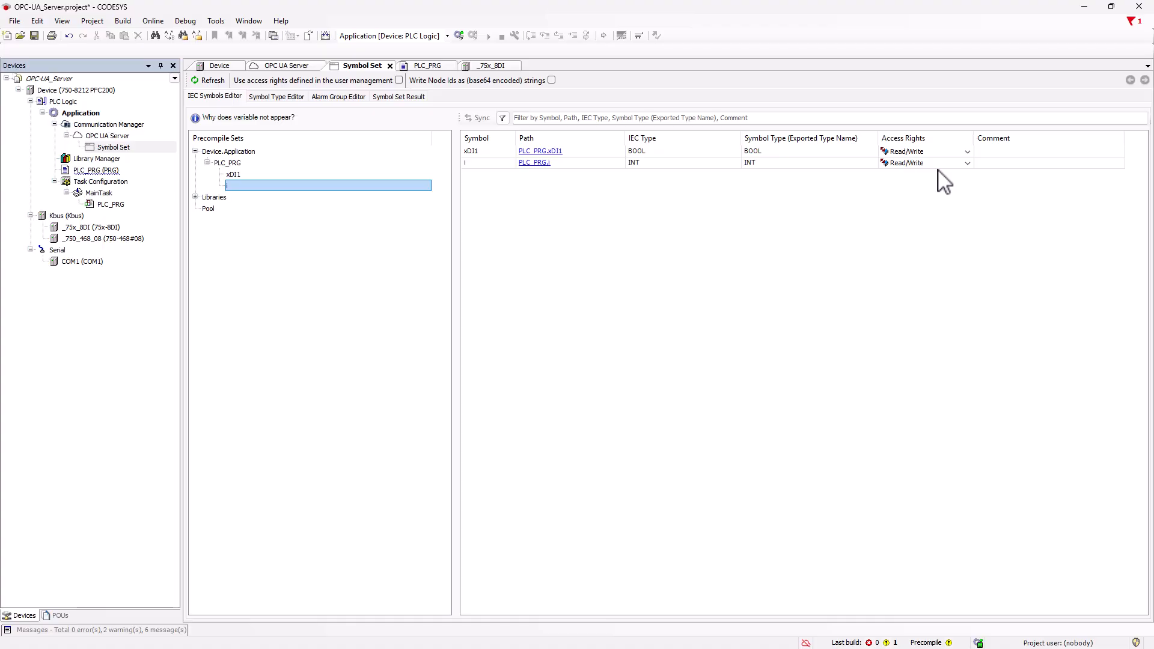
- Set the access rights of the xDI1 symbol to Read
{"action": "left_click", "coordinate": [969, 153]}
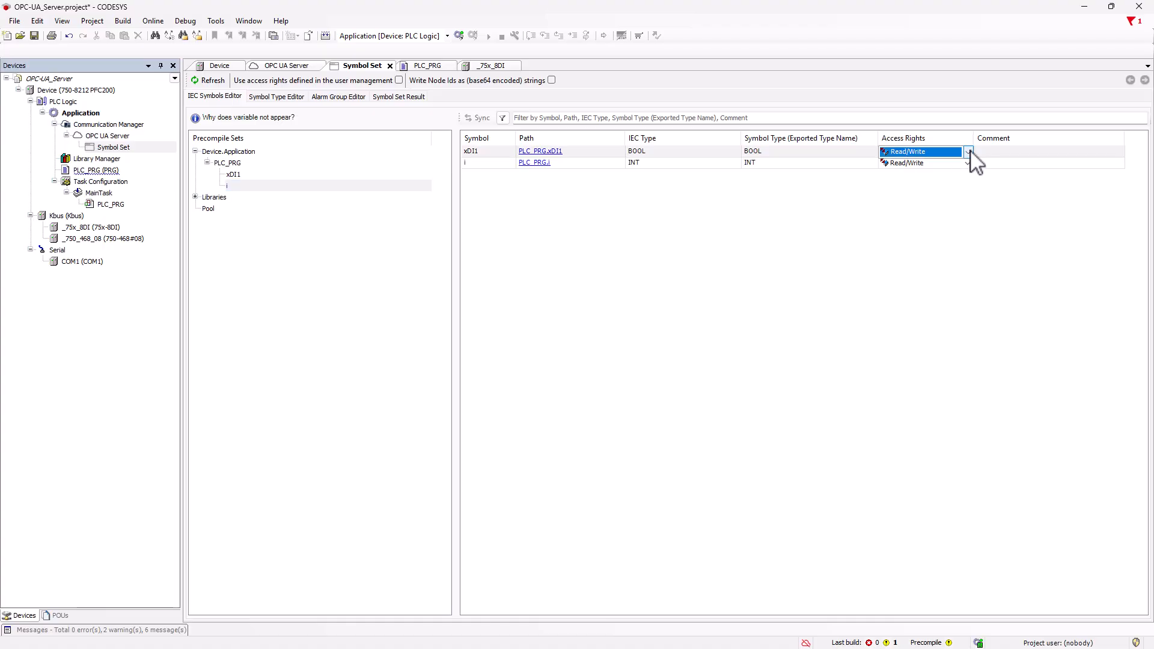
{"action": "left_click", "coordinate": [969, 152]}
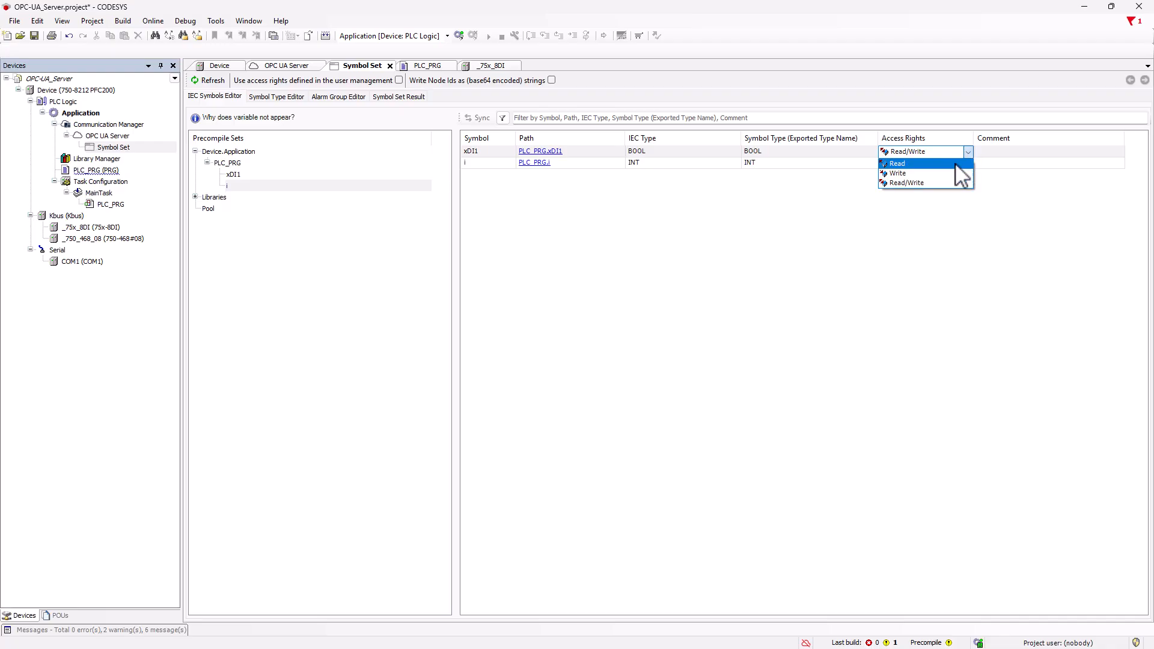
{"action": "left_click", "coordinate": [955, 164]}
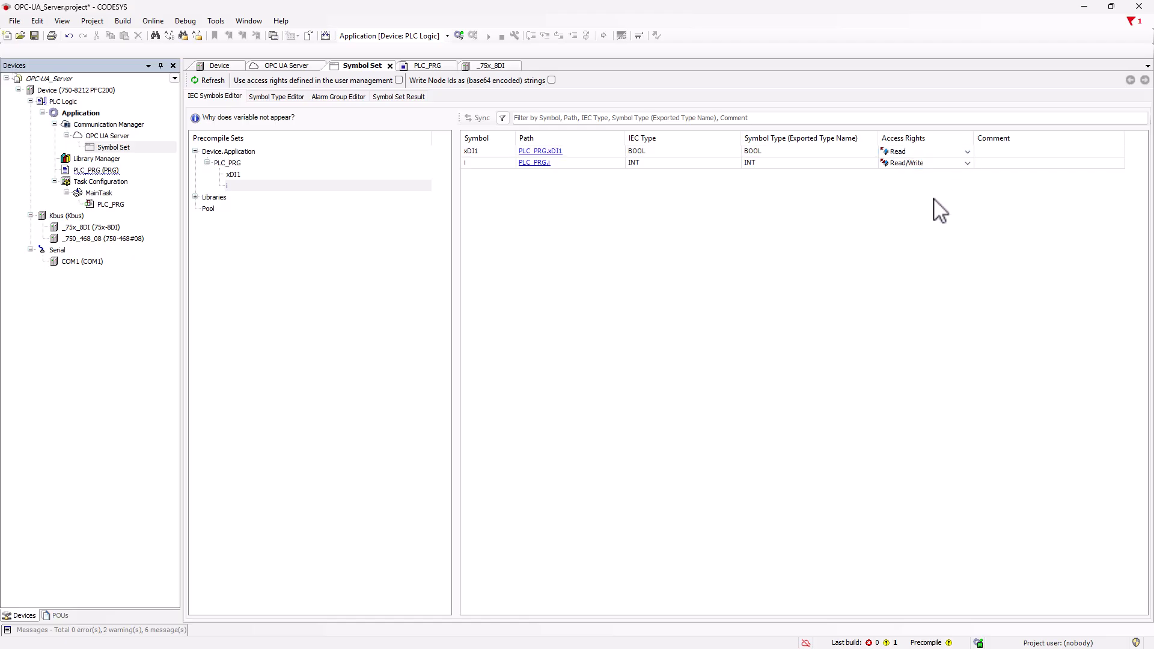
- Log in to the PLC with download and start the application, bringing the PLC_PRG online view to the front
{"action": "left_click", "coordinate": [459, 35]}
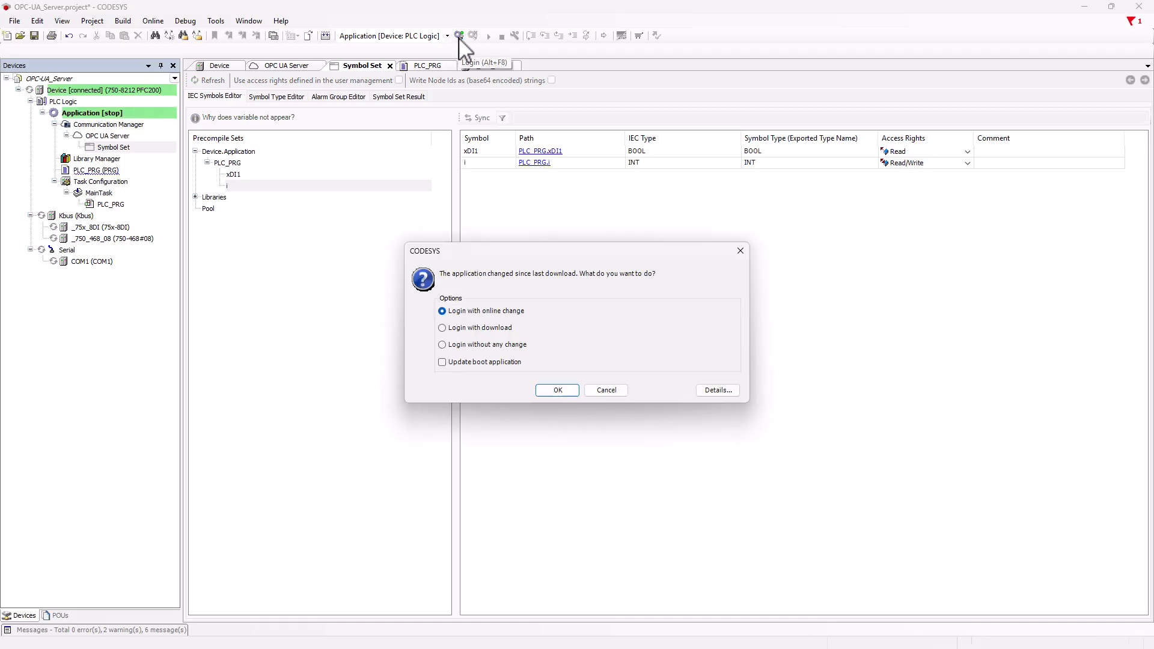
{"action": "left_click", "coordinate": [480, 328]}
{"action": "left_click", "coordinate": [558, 390]}
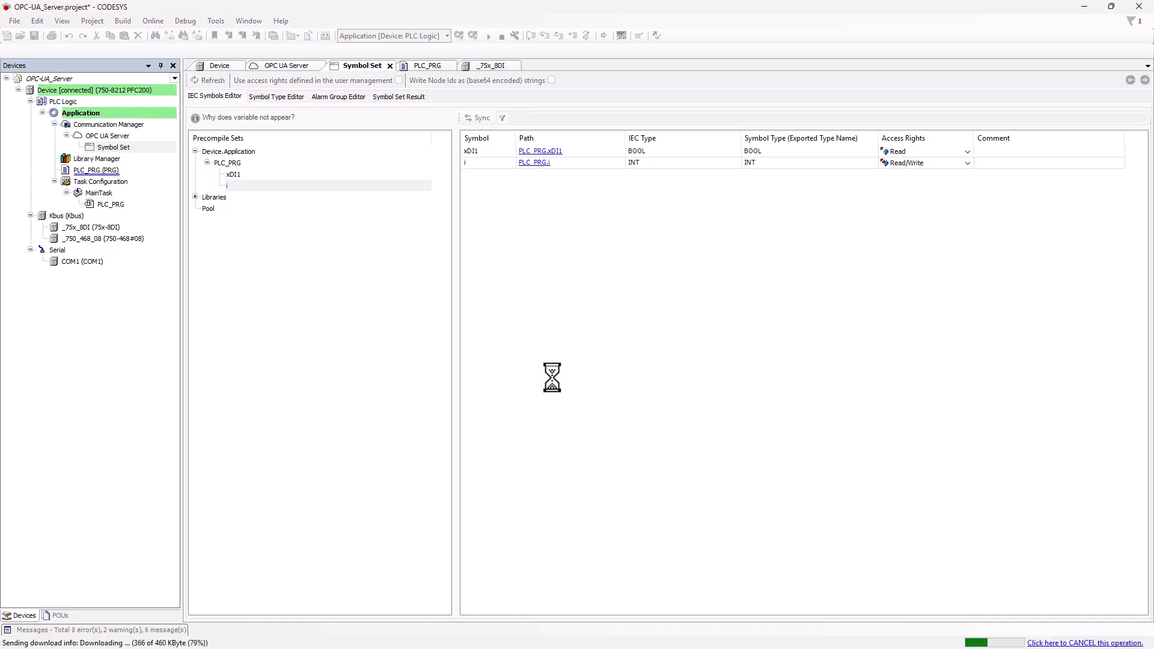
{"action": "left_click", "coordinate": [487, 36]}
{"action": "left_click", "coordinate": [433, 67]}
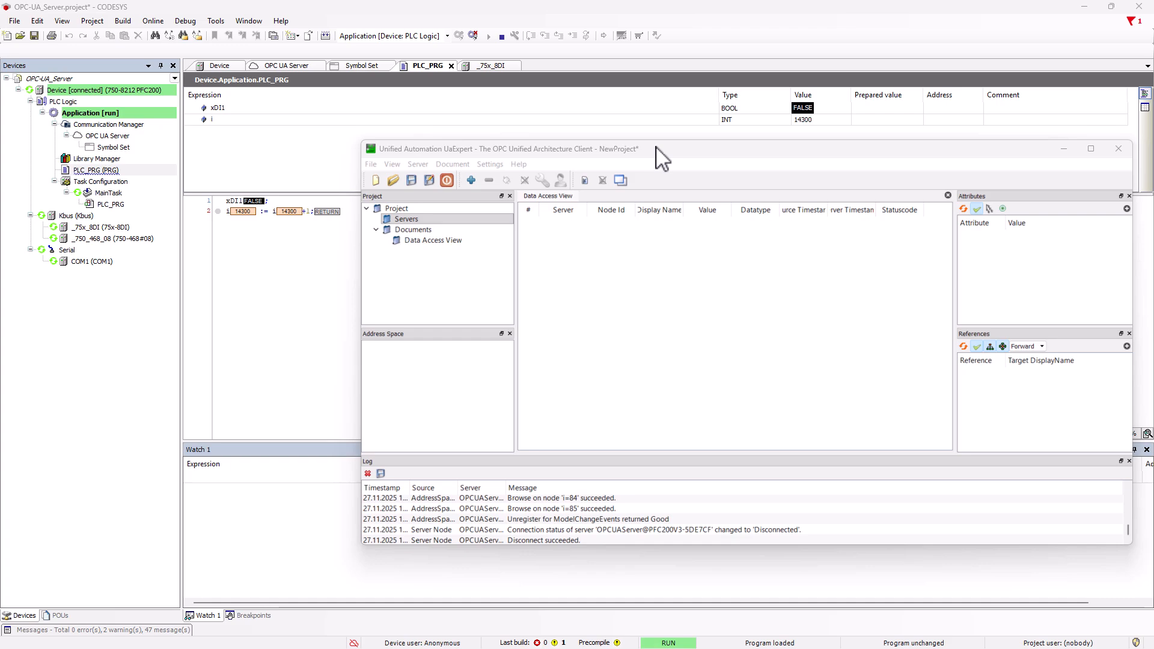
- Start adding a server in UaExpert and add the custom discovery URL opc.tcp://172.27.60.230:4840
{"action": "left_click", "coordinate": [472, 180]}
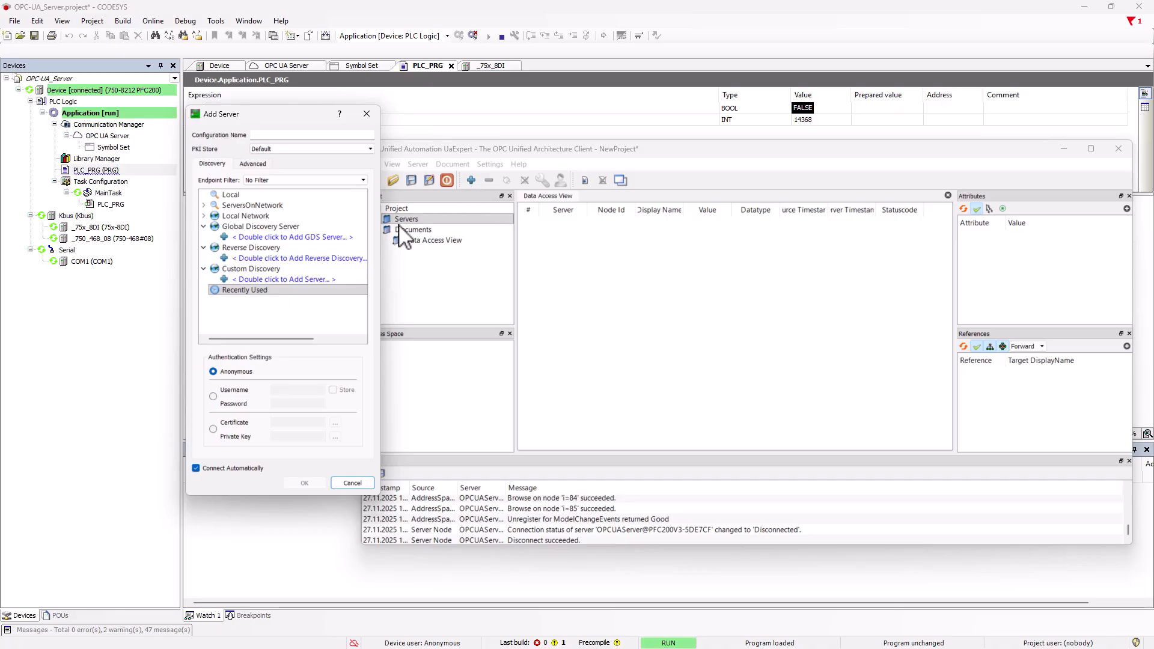
{"action": "double_click", "coordinate": [280, 279]}
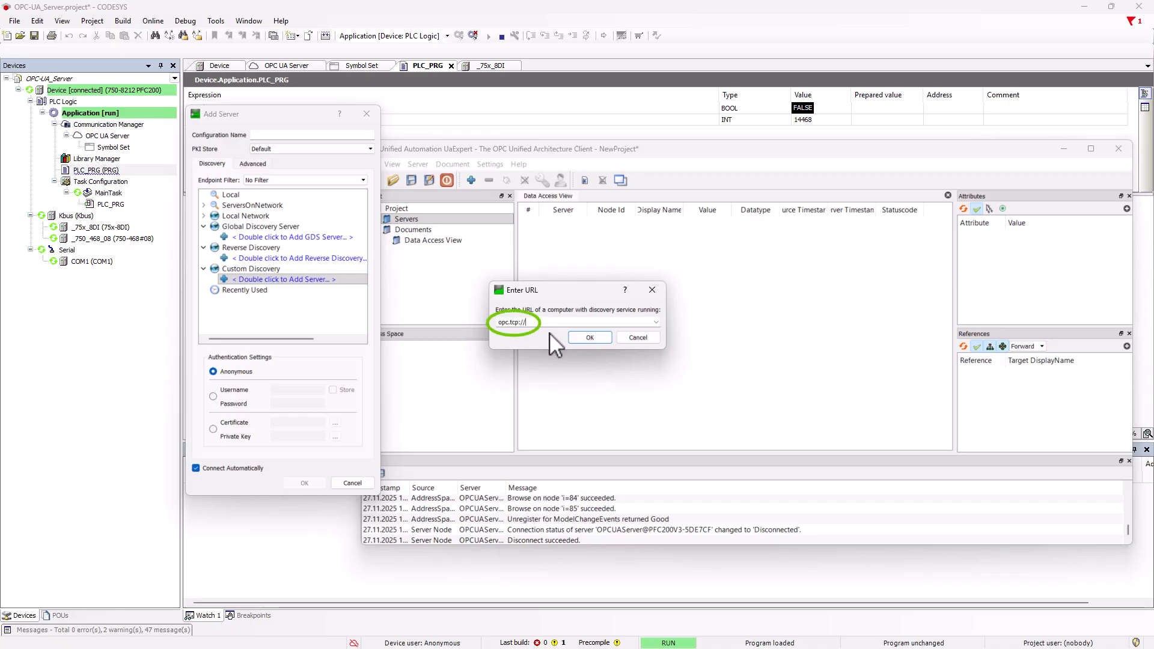
{"action": "type", "text": "172.27.60.230:4840"}
{"action": "left_click", "coordinate": [589, 337]}
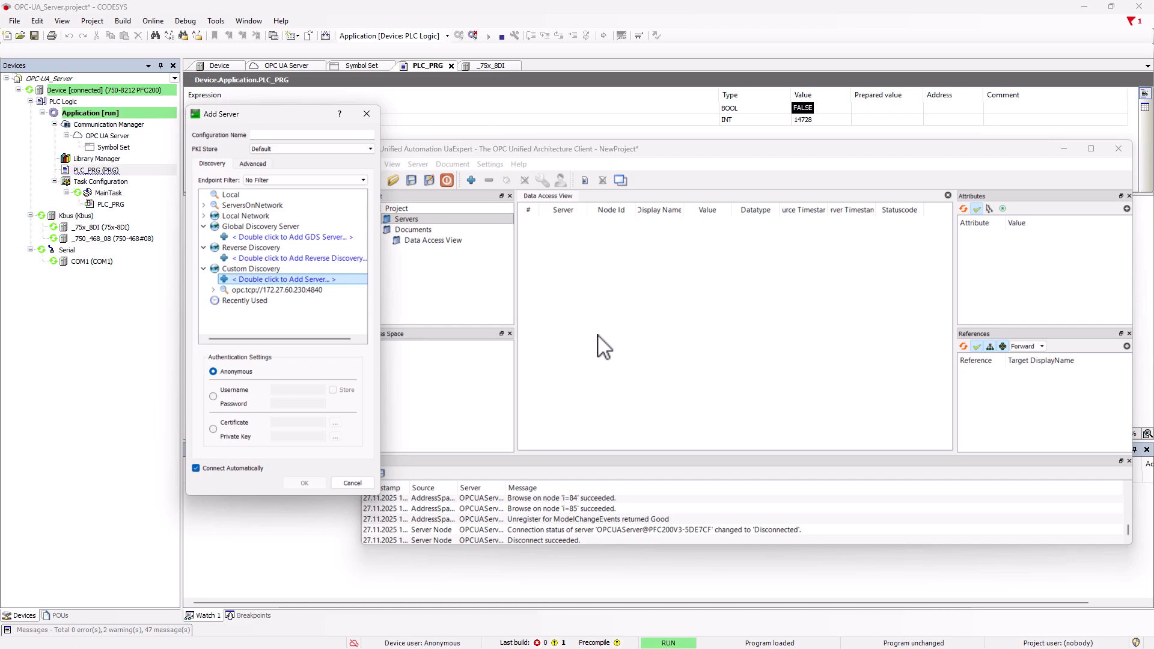
- Select the second None - None endpoint of OPCUAServer@PFC200V3-5DE7CF and add the server with anonymous authentication and automatic connection
{"action": "left_click", "coordinate": [223, 301]}
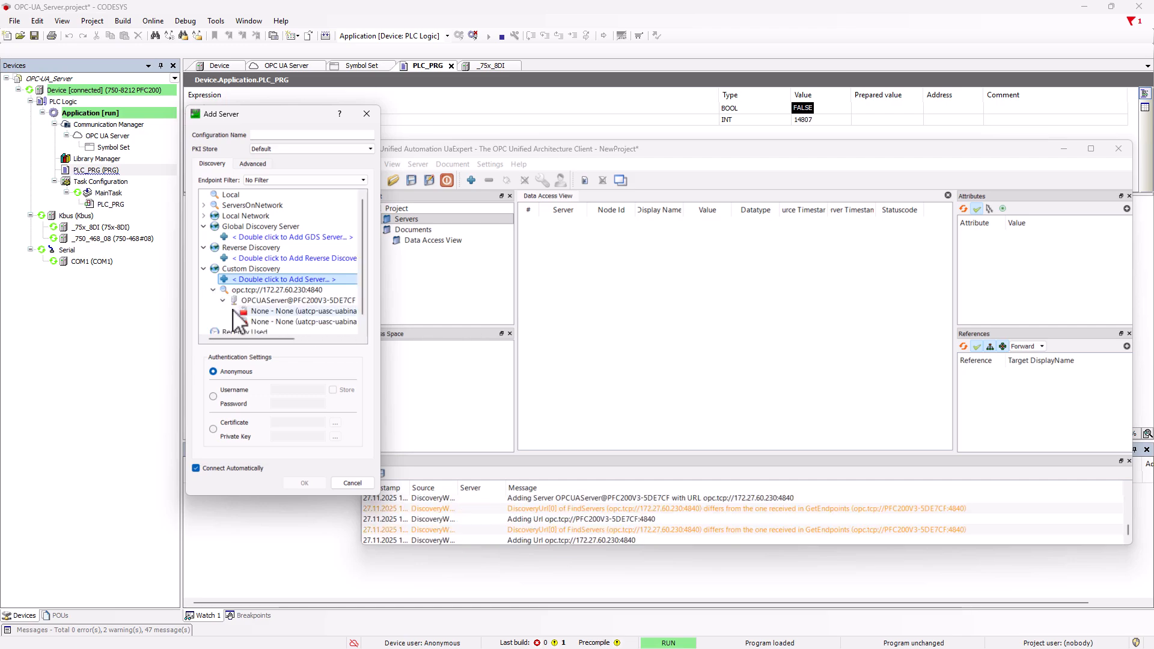
{"action": "left_click", "coordinate": [314, 323]}
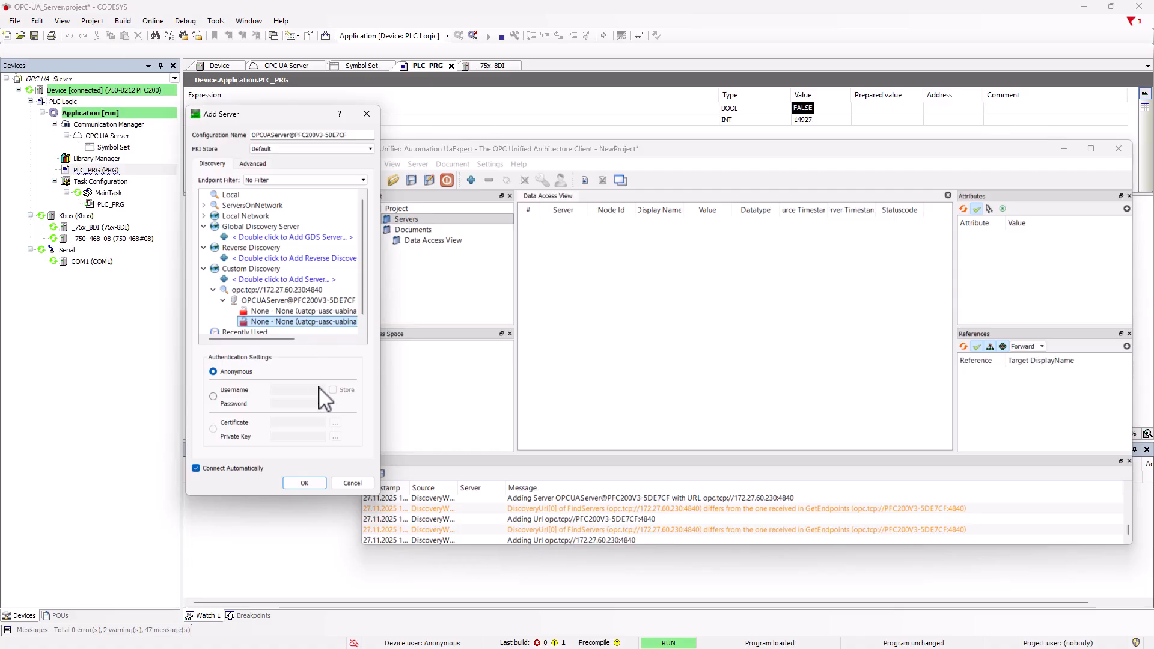
{"action": "left_click", "coordinate": [315, 485]}
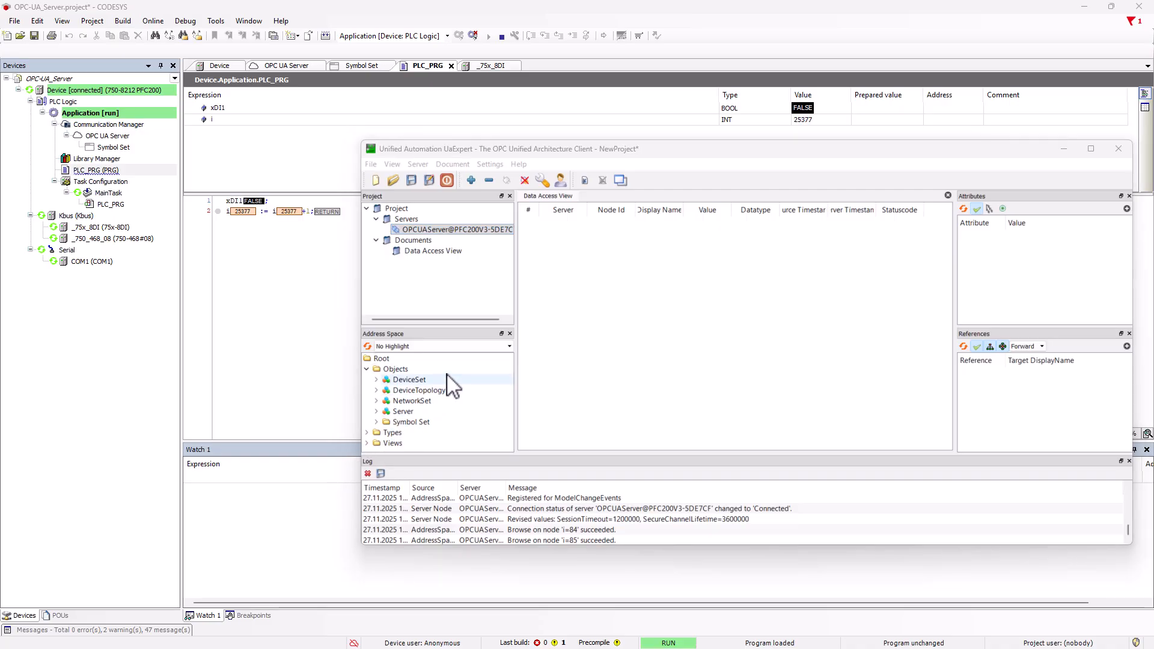
- Add the variables i and xDI1 from the Symbol Set folder of the address space to the Data Access View
{"action": "double_click", "coordinate": [421, 423]}
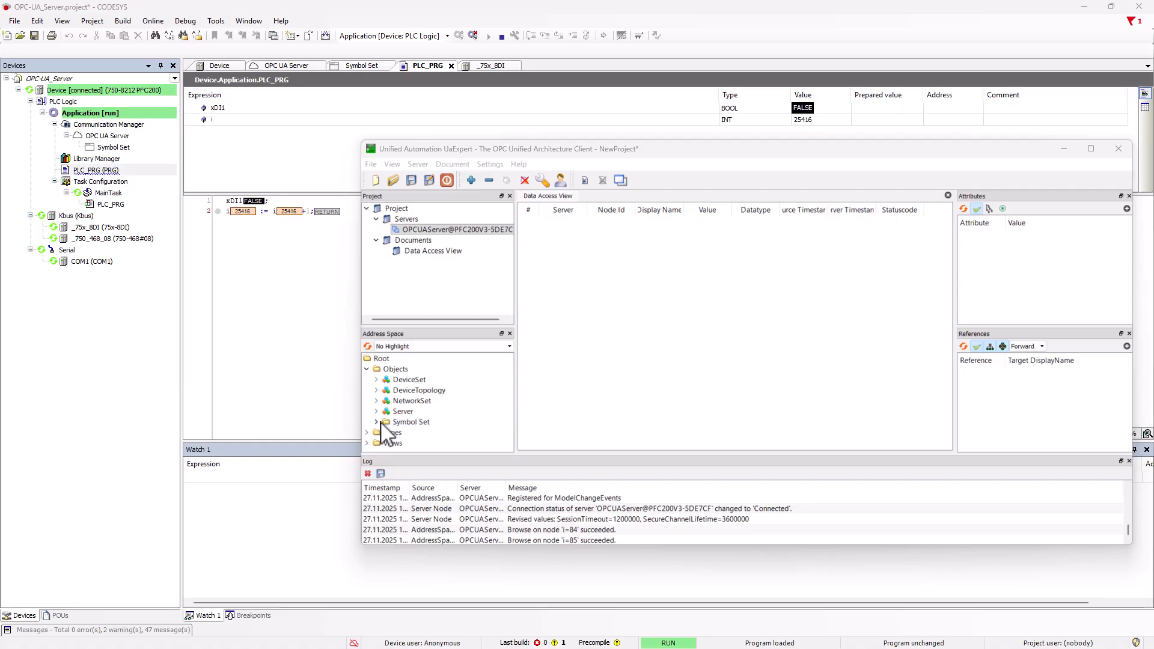
{"action": "left_click_drag", "start_coordinate": [414, 433], "coordinate": [631, 305]}
{"action": "left_click_drag", "start_coordinate": [411, 443], "coordinate": [662, 357]}
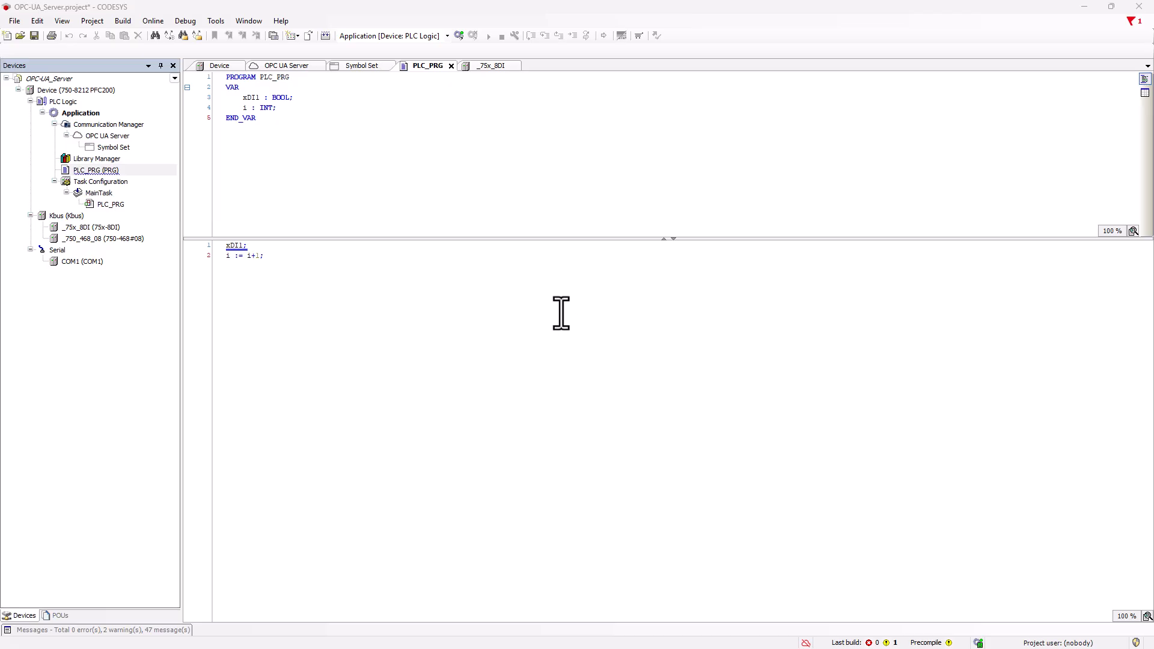
- In CODESYS, add a Symbol Configuration object with OPC UA feature support and the optimized layout to the Application
{"action": "right_click", "coordinate": [83, 116]}
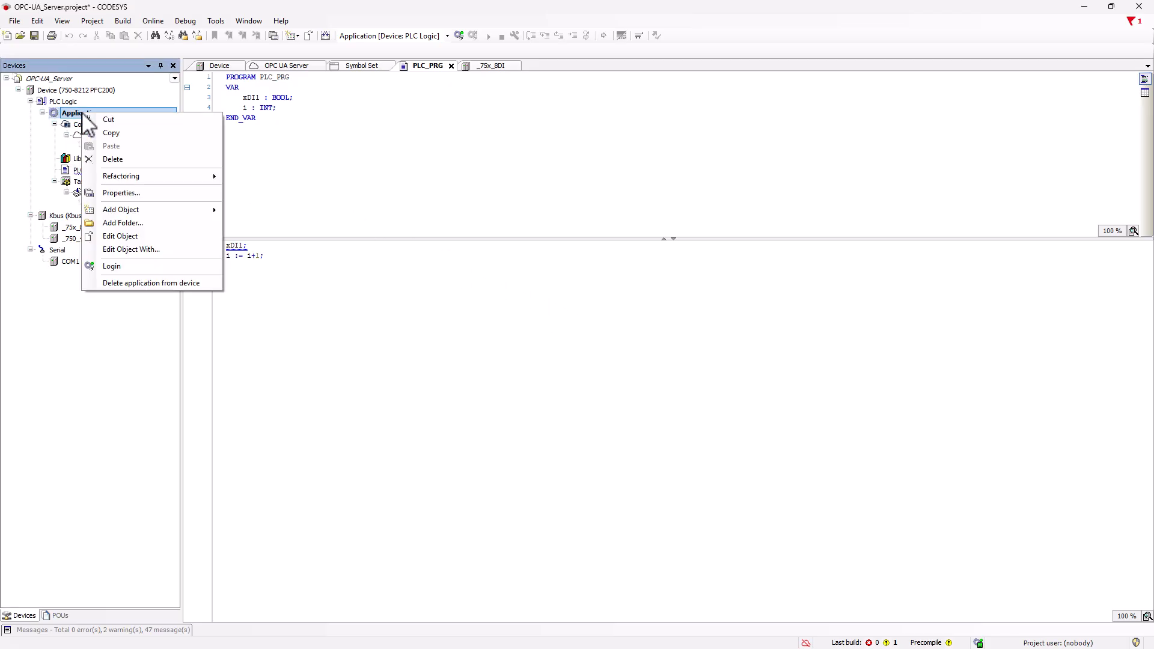
{"action": "mouse_move", "coordinate": [153, 210]}
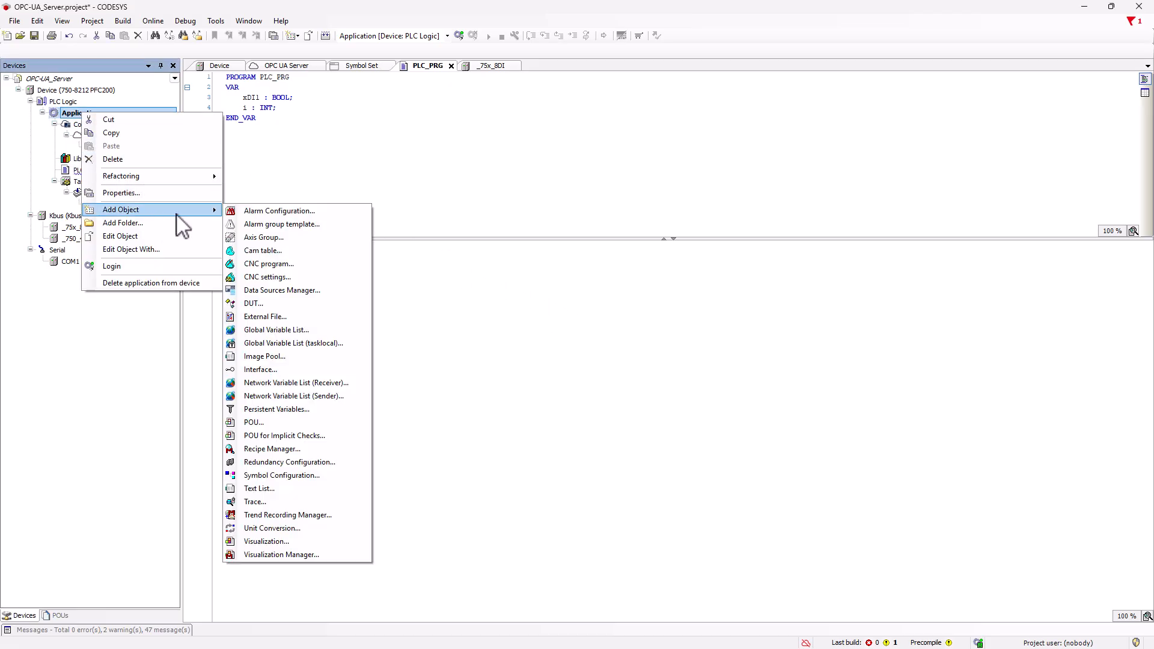
{"action": "left_click", "coordinate": [289, 476]}
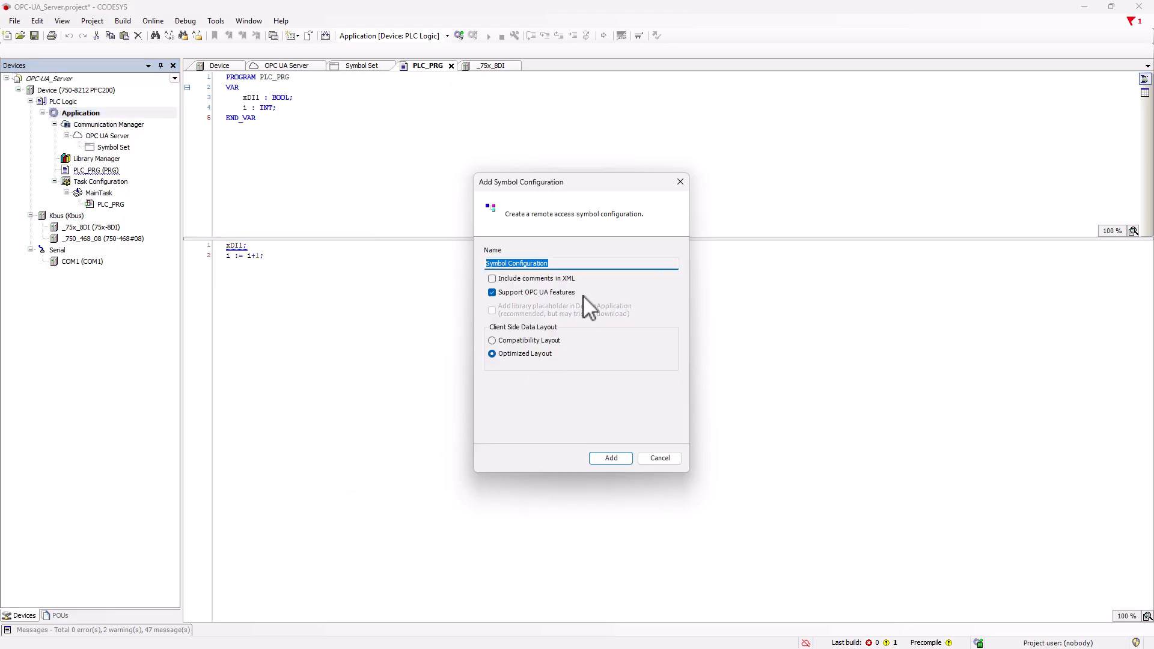
{"action": "left_click", "coordinate": [610, 458]}
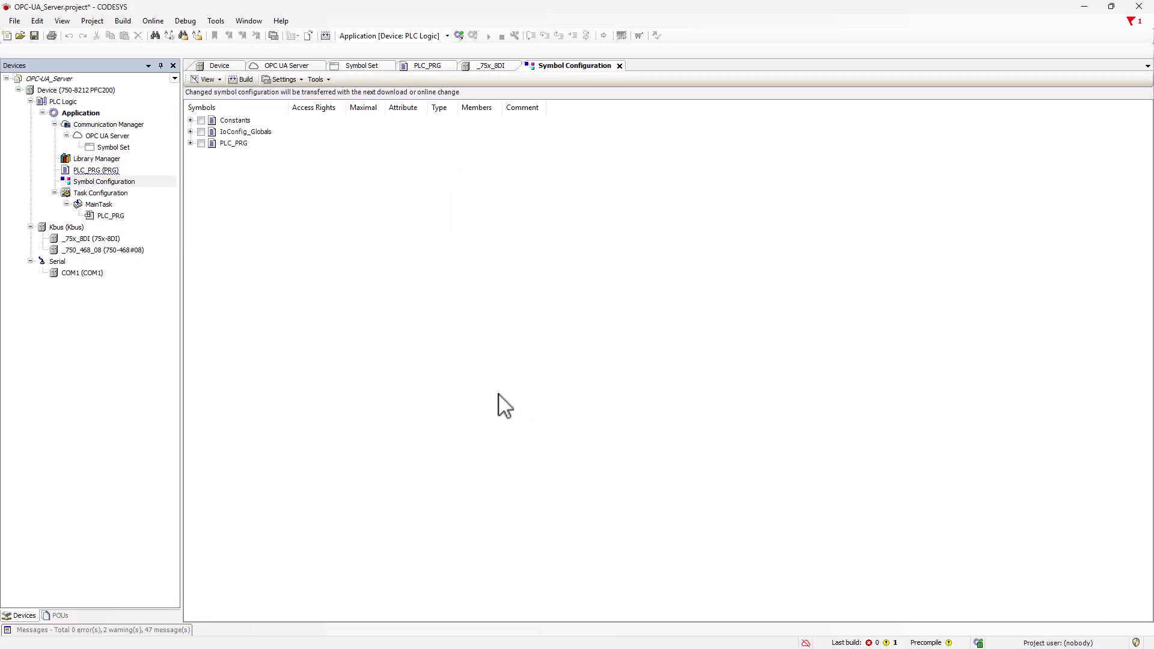
- Build the symbol configuration and include the PLC_PRG variables i and xDI1
{"action": "left_click", "coordinate": [238, 81]}
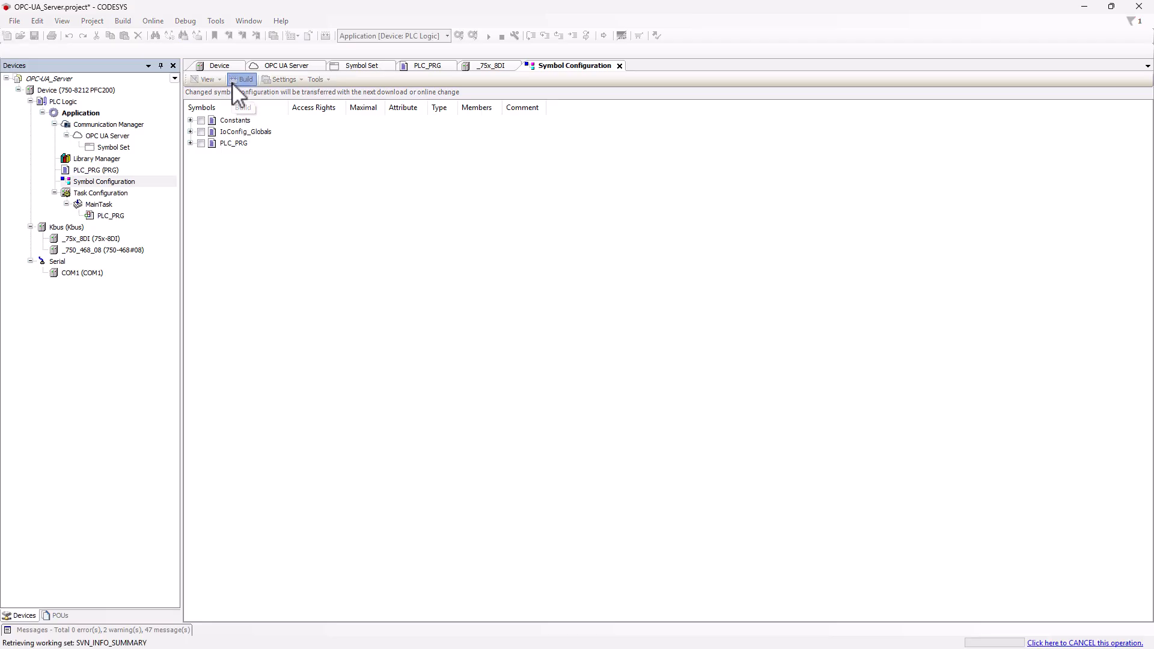
{"action": "left_click", "coordinate": [190, 143]}
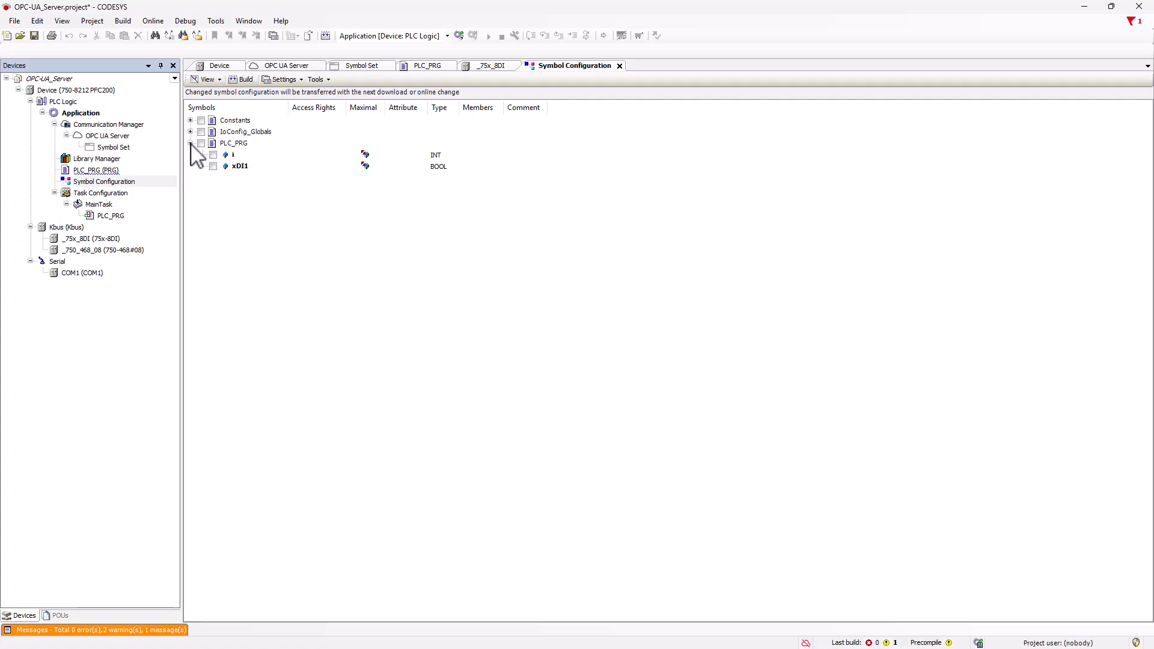
{"action": "left_click", "coordinate": [212, 155]}
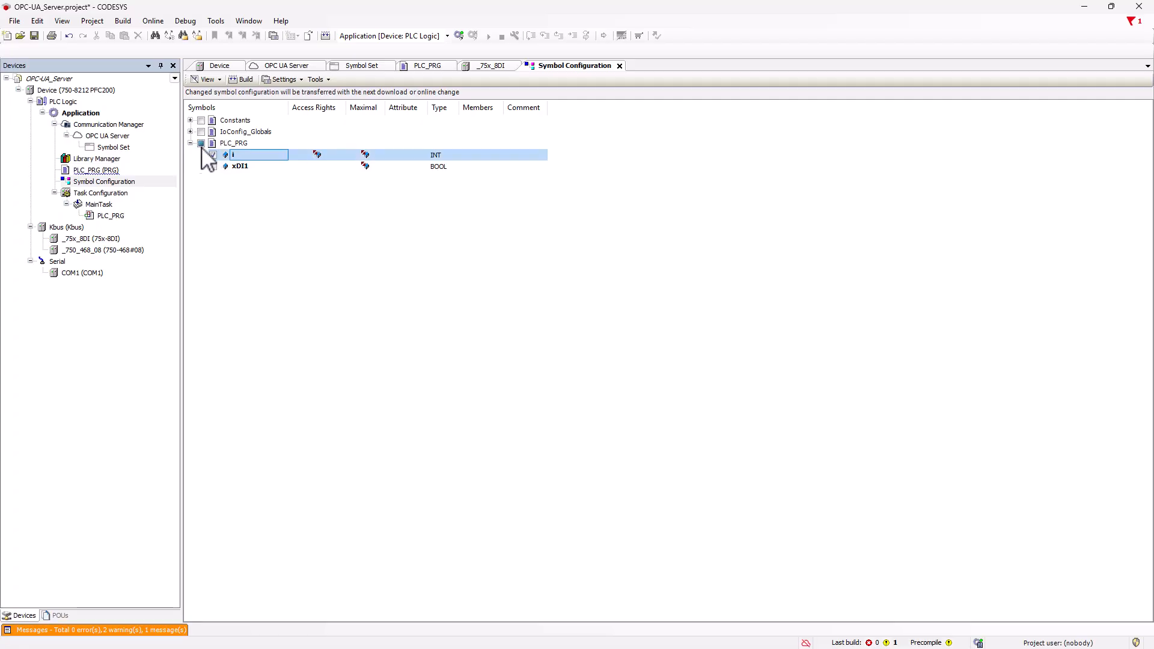
{"action": "left_click", "coordinate": [202, 143]}
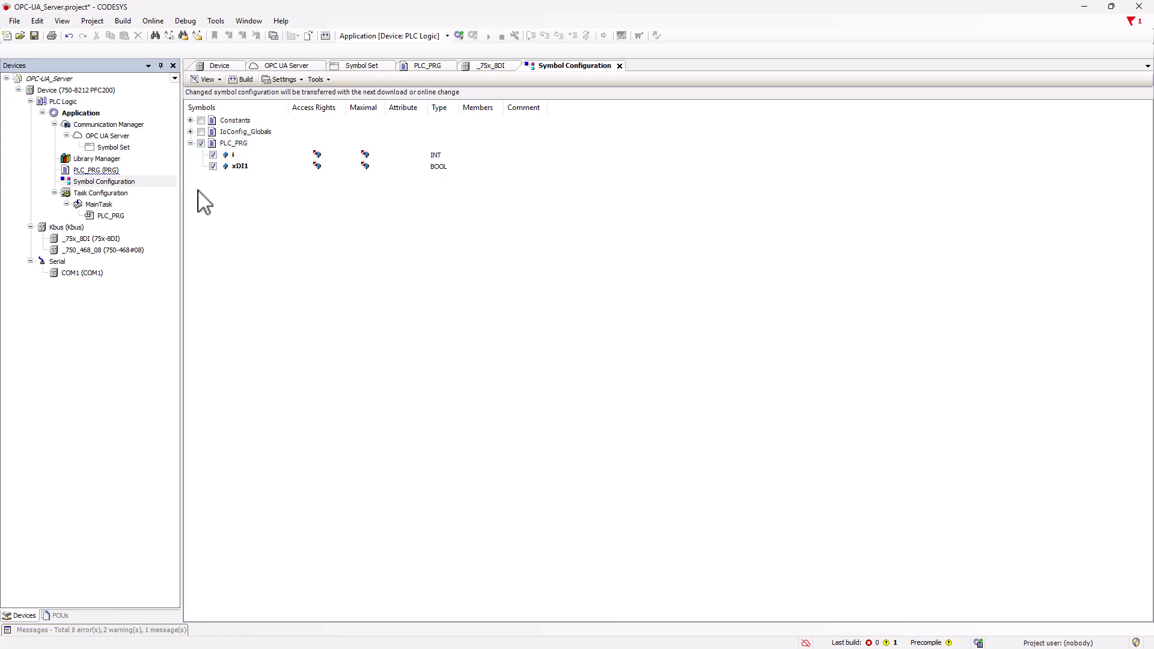
- Log in to the PLC with download and start the application
{"action": "left_click", "coordinate": [458, 35]}
{"action": "left_click", "coordinate": [474, 328]}
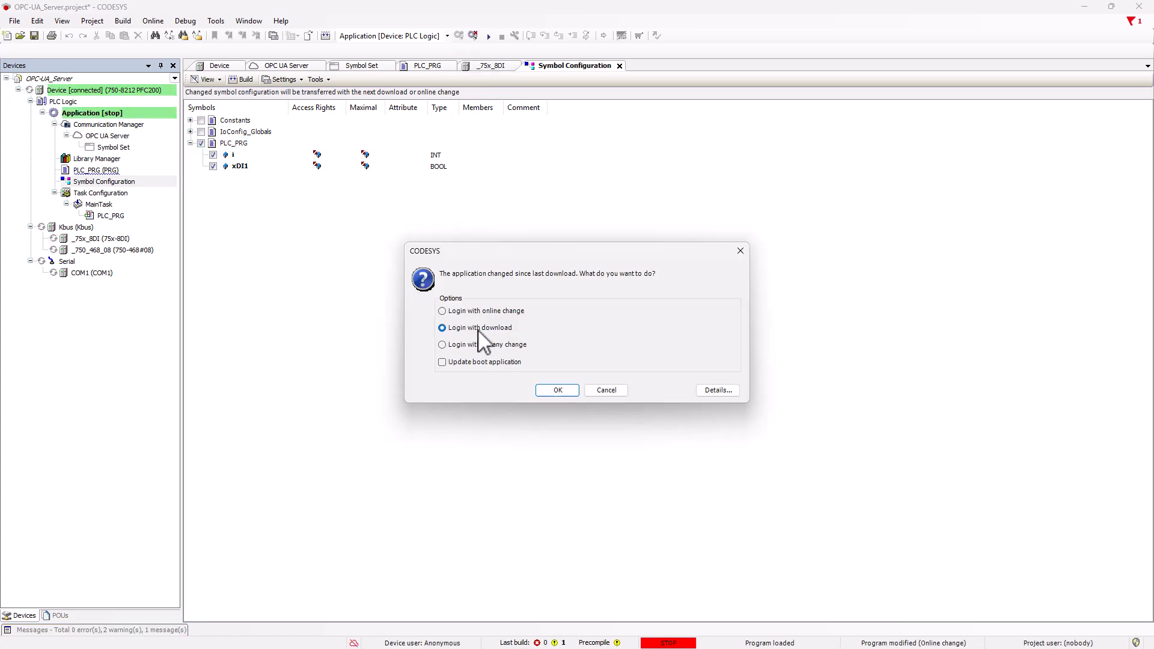
{"action": "left_click", "coordinate": [559, 390]}
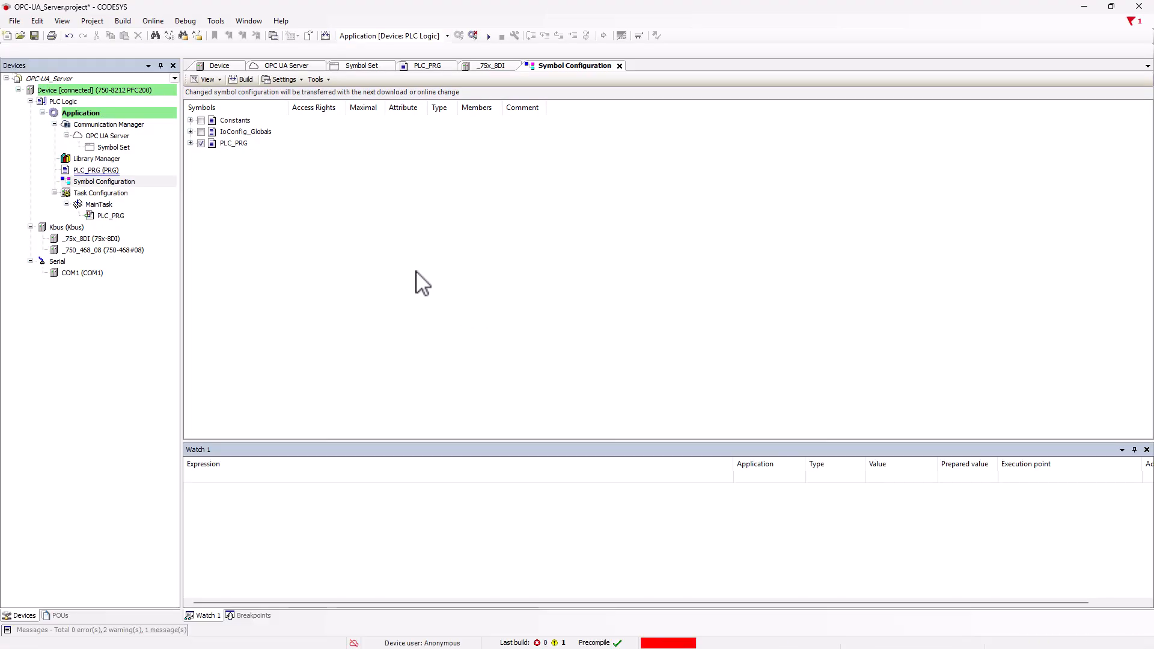
{"action": "left_click", "coordinate": [487, 36]}
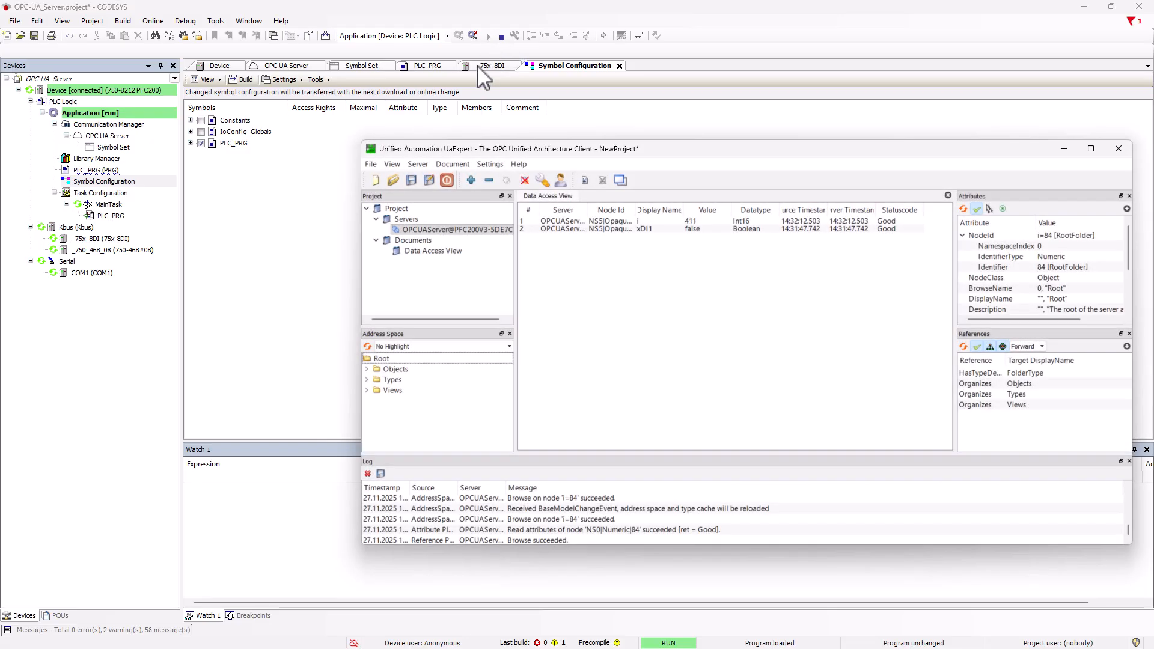
- In UaExpert, expand the address space from Objects and Server through the WAGO 750-8212 device's Resources, Application and Programs to the PLC_PRG variables
{"action": "left_click", "coordinate": [367, 369]}
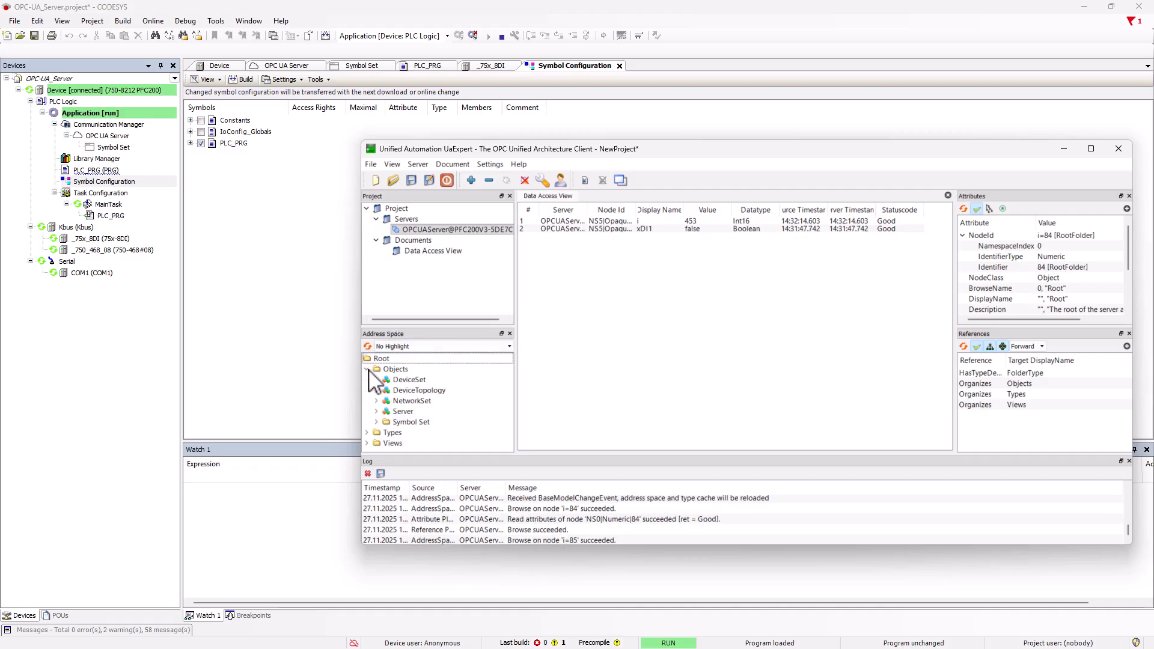
{"action": "left_click", "coordinate": [377, 412]}
{"action": "scroll", "coordinate": [437, 419], "scroll_direction": "down", "scroll_amount": 4}
{"action": "double_click", "coordinate": [438, 420]}
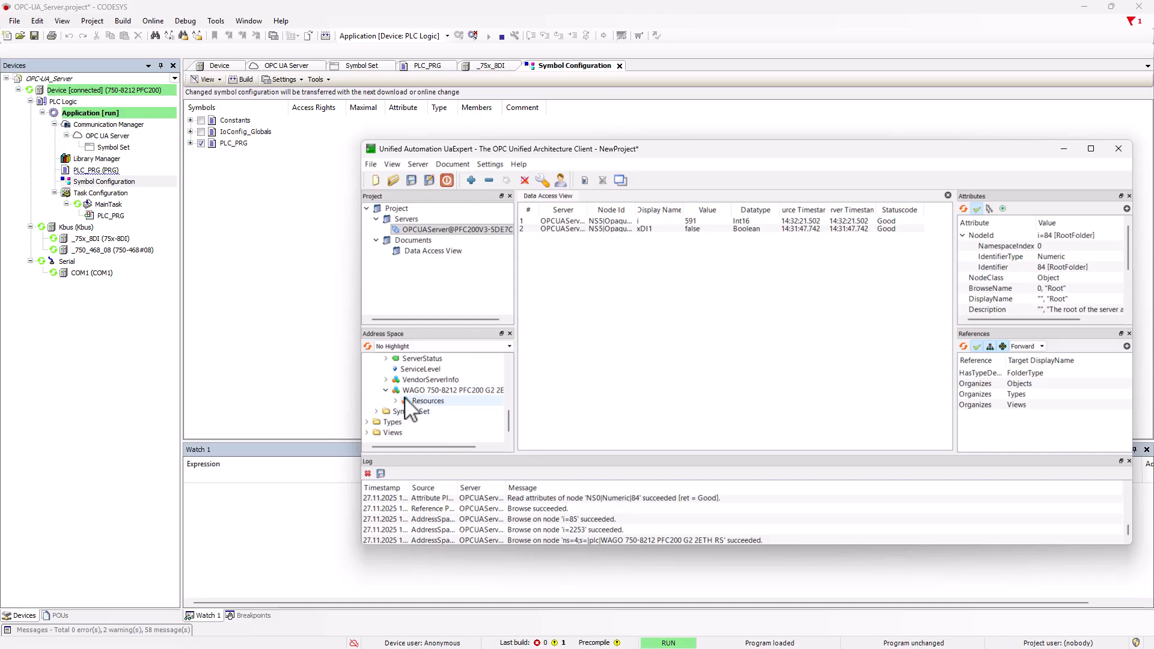
{"action": "double_click", "coordinate": [448, 400]}
{"action": "left_click", "coordinate": [406, 413]}
{"action": "scroll", "coordinate": [473, 397], "scroll_direction": "down", "scroll_amount": 2}
{"action": "double_click", "coordinate": [438, 370]}
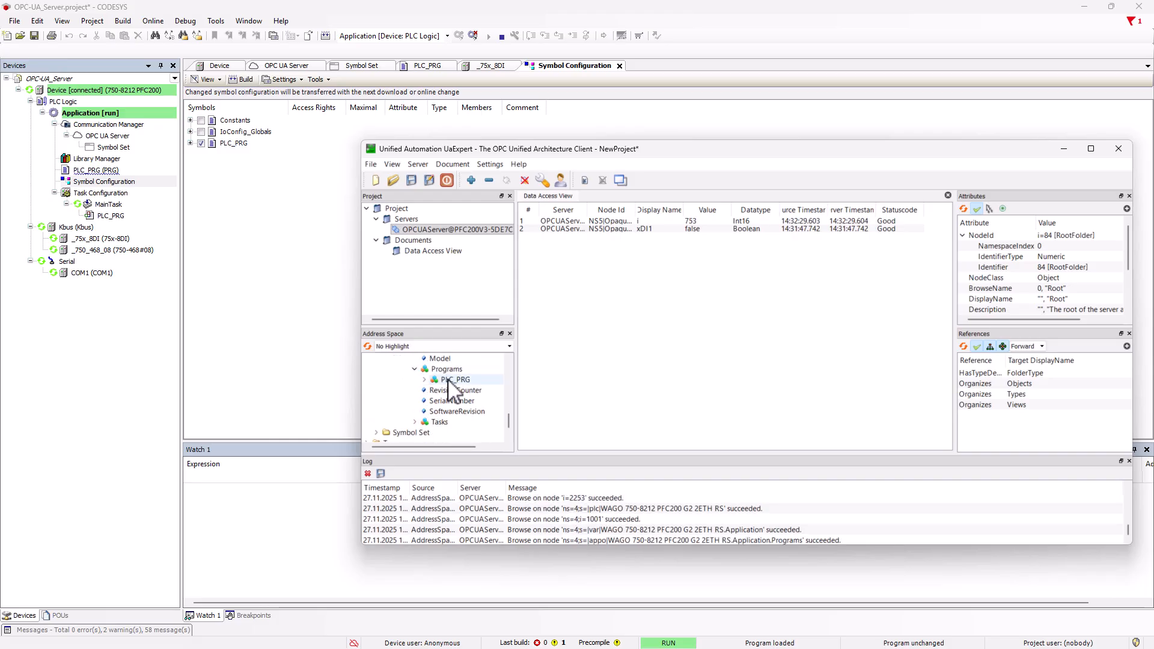
{"action": "left_click", "coordinate": [450, 380]}
{"action": "left_click", "coordinate": [424, 379]}
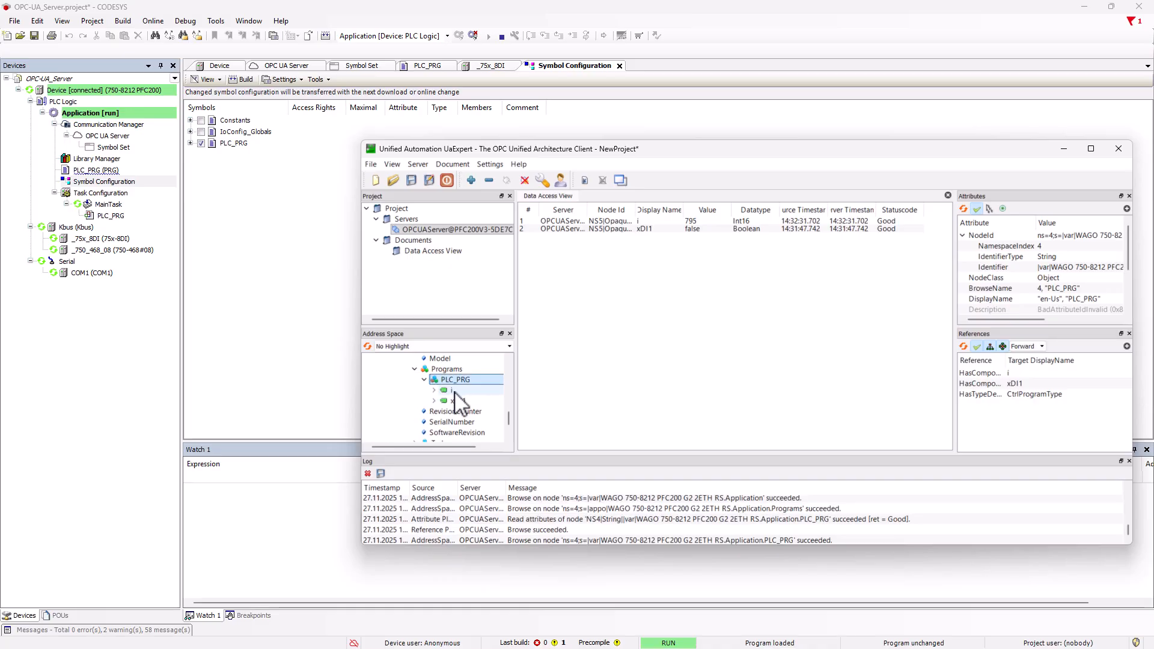
- Add the PLC_PRG variables i and xDI1 to the Data Access View and widen the Node Id column to show the full identifiers
{"action": "left_click_drag", "start_coordinate": [455, 392], "coordinate": [622, 345]}
{"action": "left_click_drag", "start_coordinate": [445, 401], "coordinate": [622, 360]}
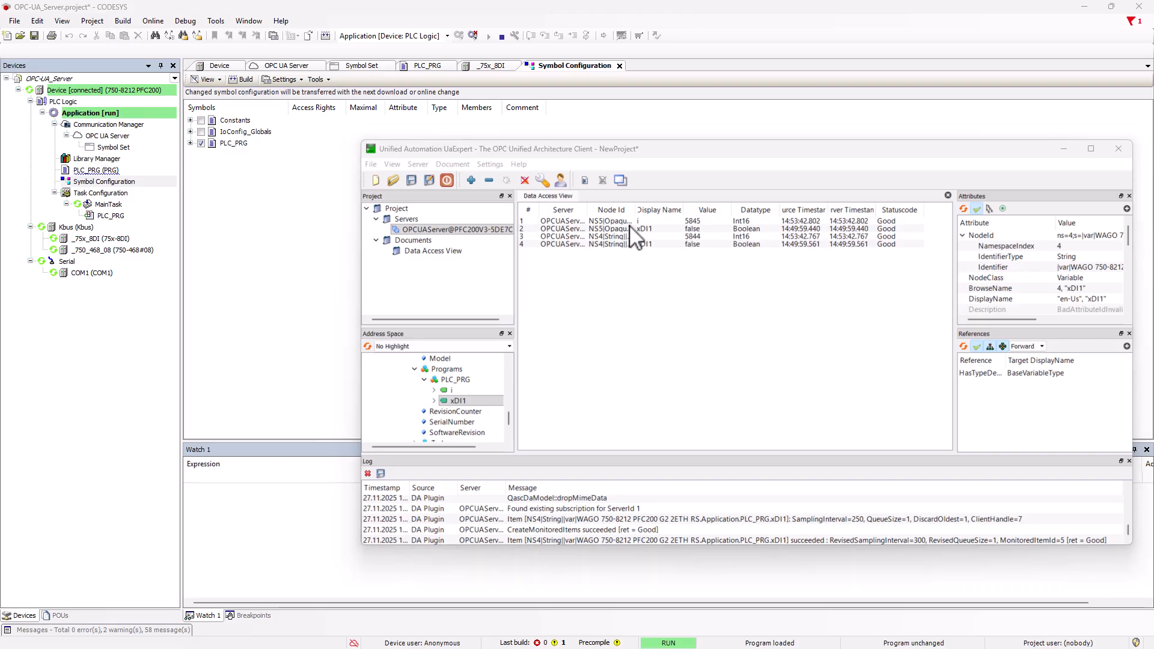
{"action": "left_click_drag", "start_coordinate": [635, 210], "coordinate": [904, 212]}
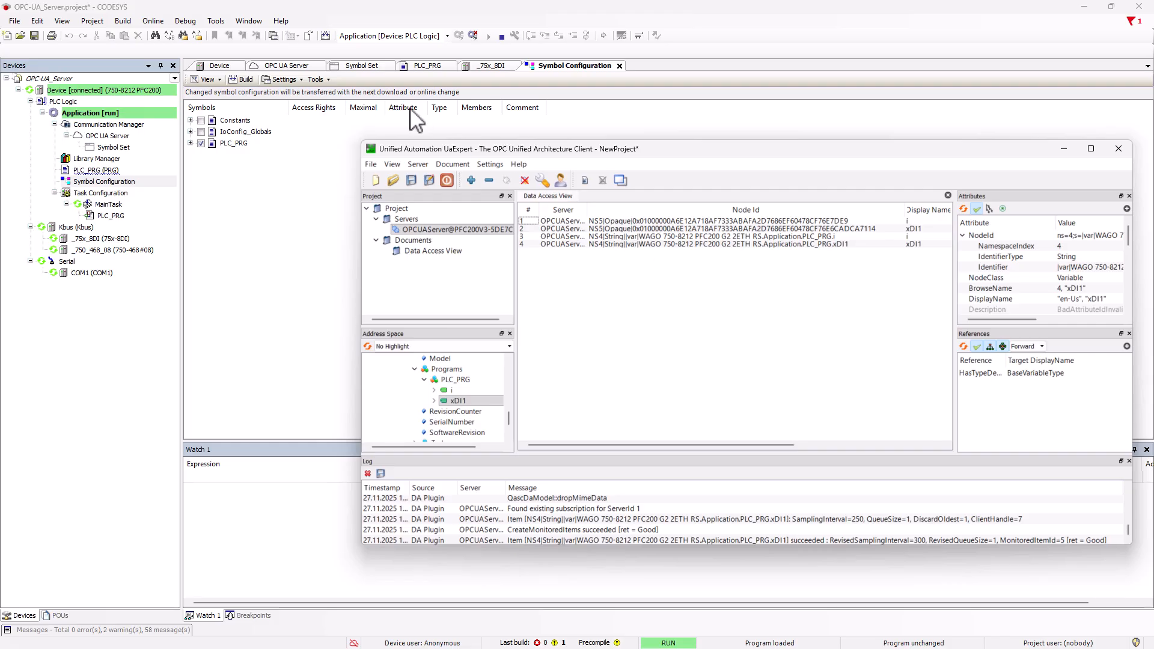
- Back in CODESYS, log out of the PLC and enable writing Node Ids as (base64 encoded) strings for the Symbol Set
{"action": "left_click", "coordinate": [364, 66]}
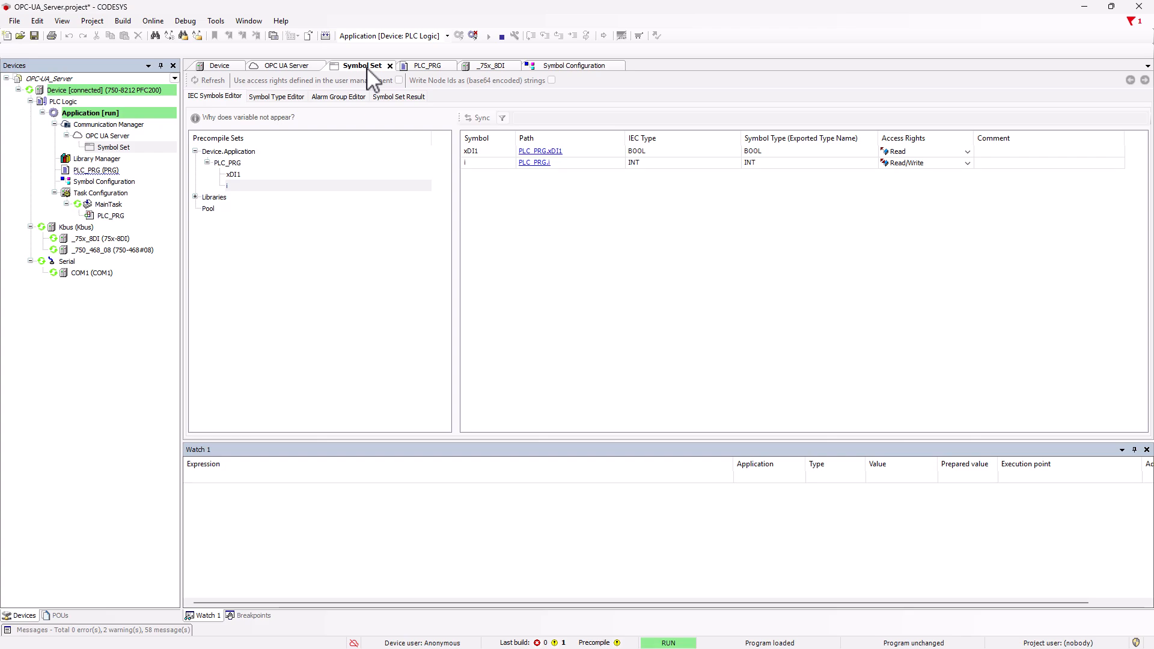
{"action": "left_click", "coordinate": [474, 37]}
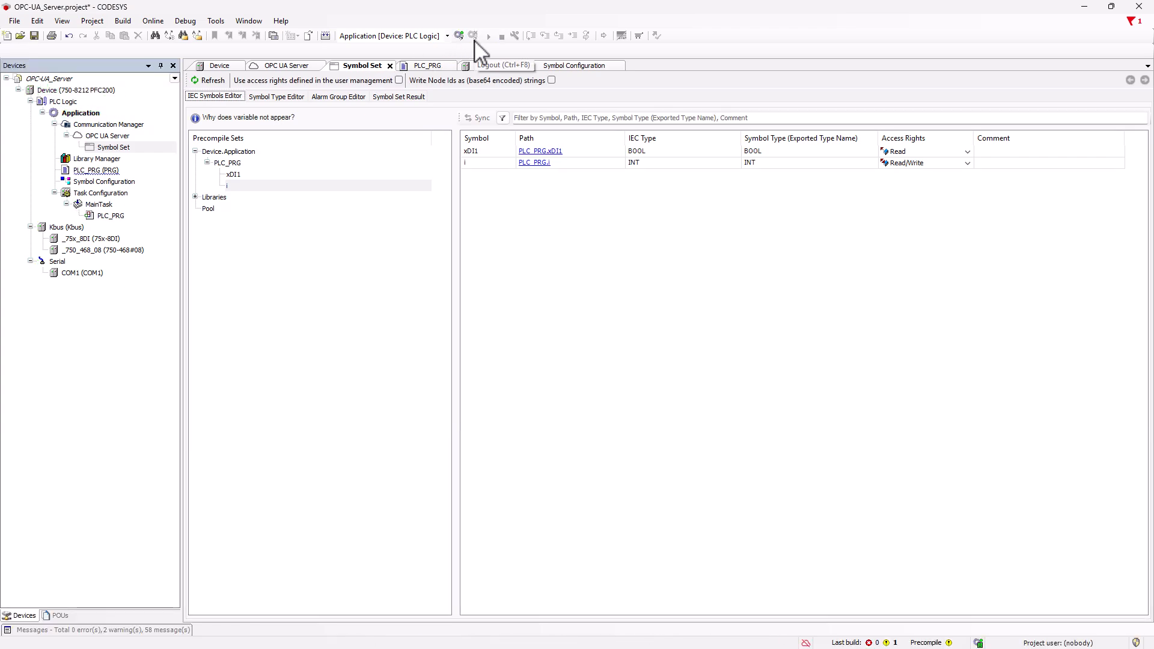
{"action": "left_click", "coordinate": [552, 80]}
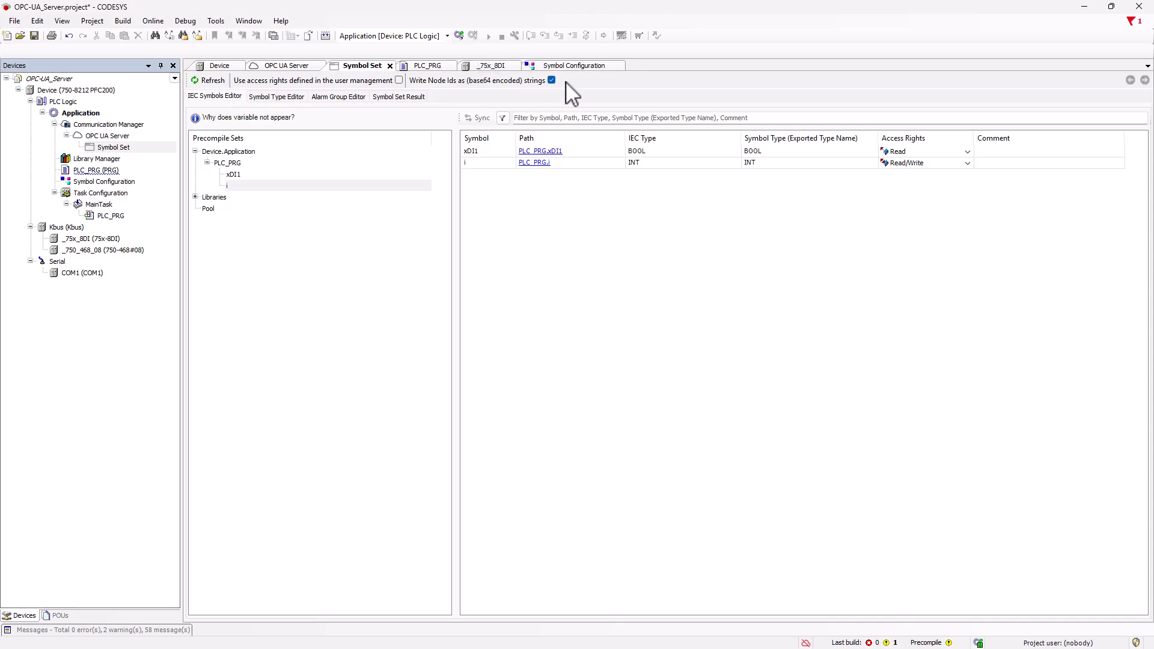